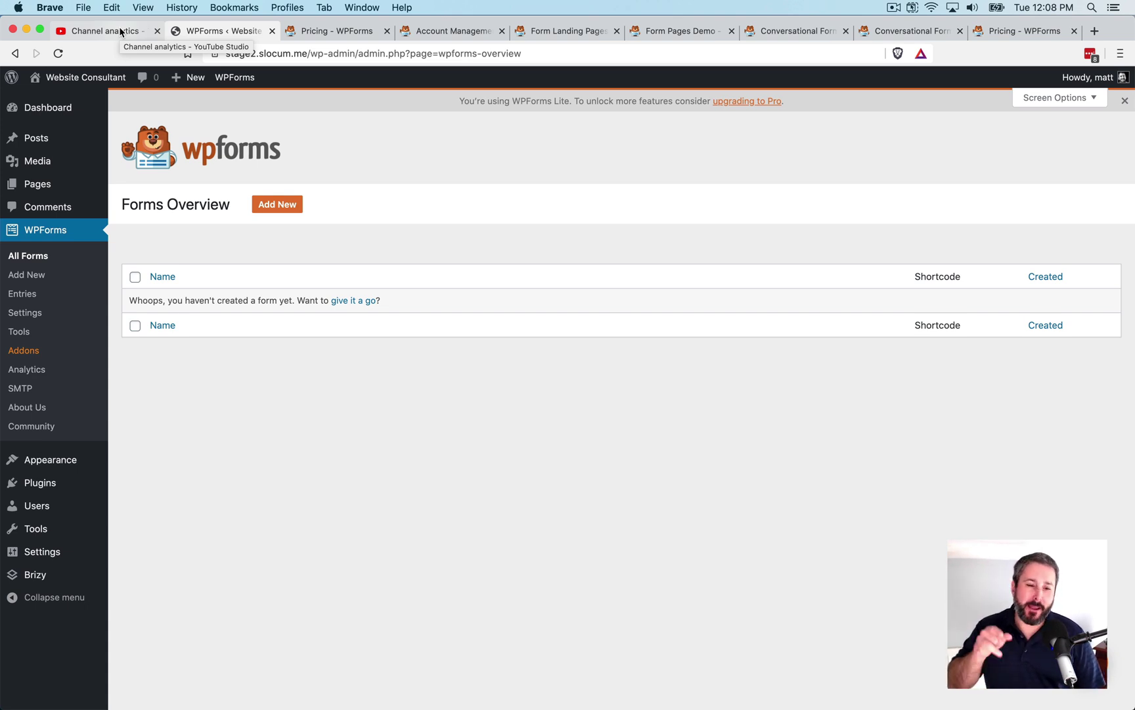
# Step: Return to the WPForms forms overview and start a new form named 'Tutorial Form'
pyautogui.click(120, 31)
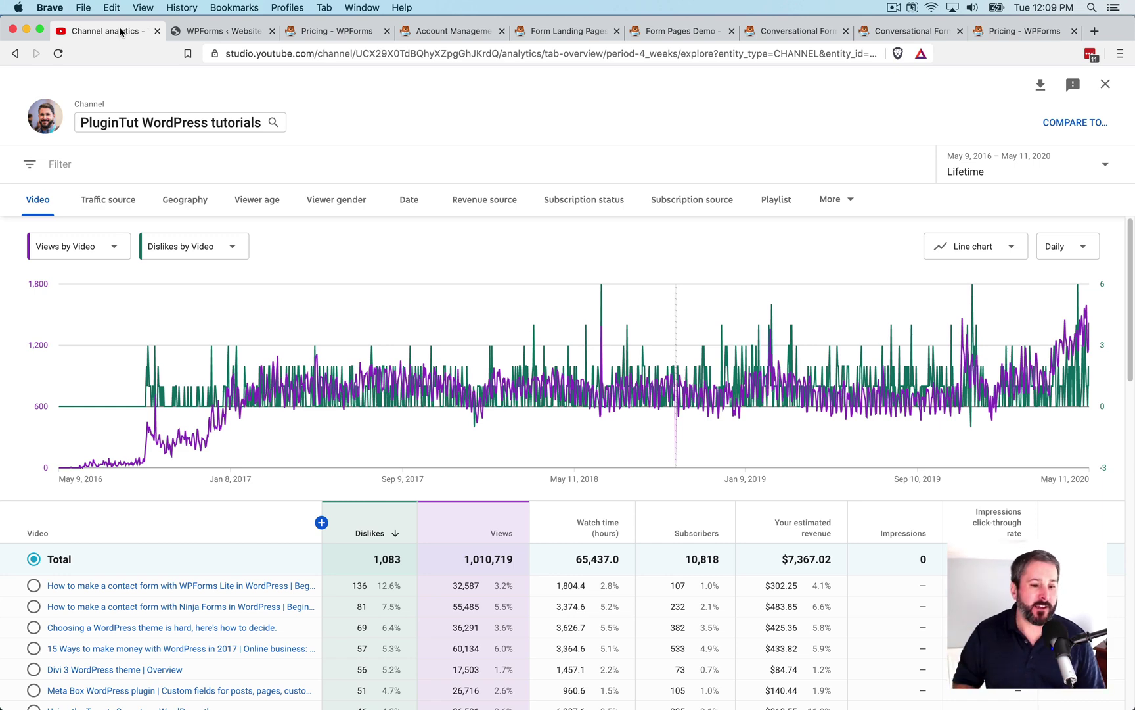
pyautogui.click(214, 34)
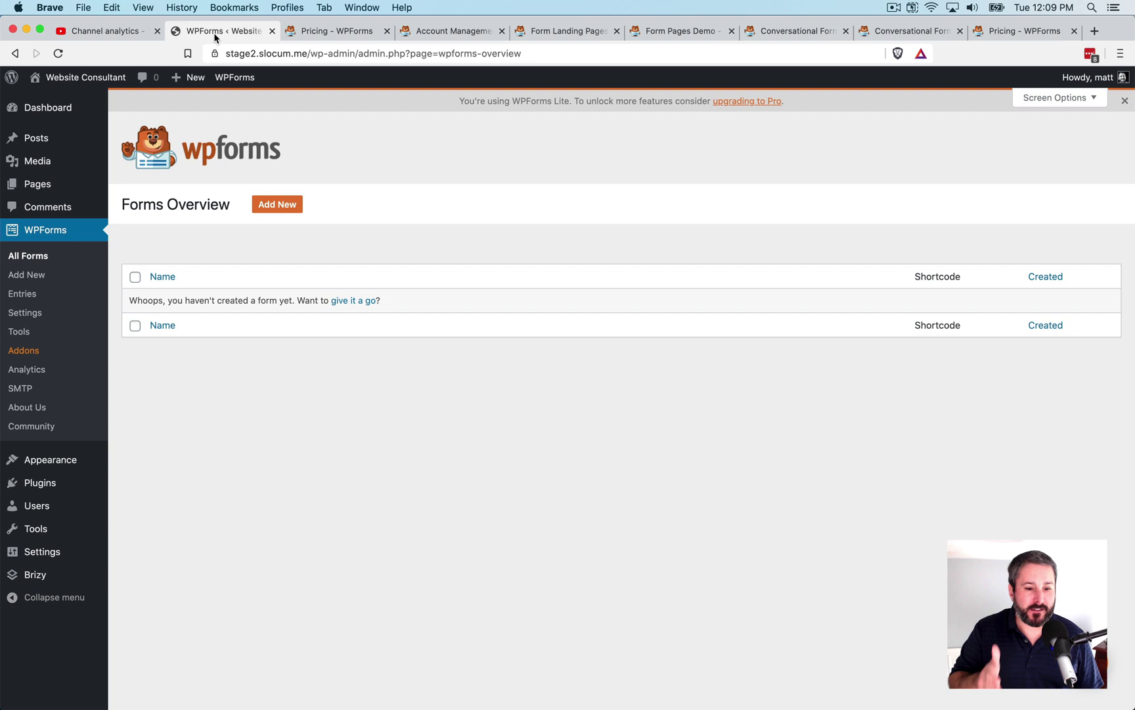
pyautogui.click(259, 201)
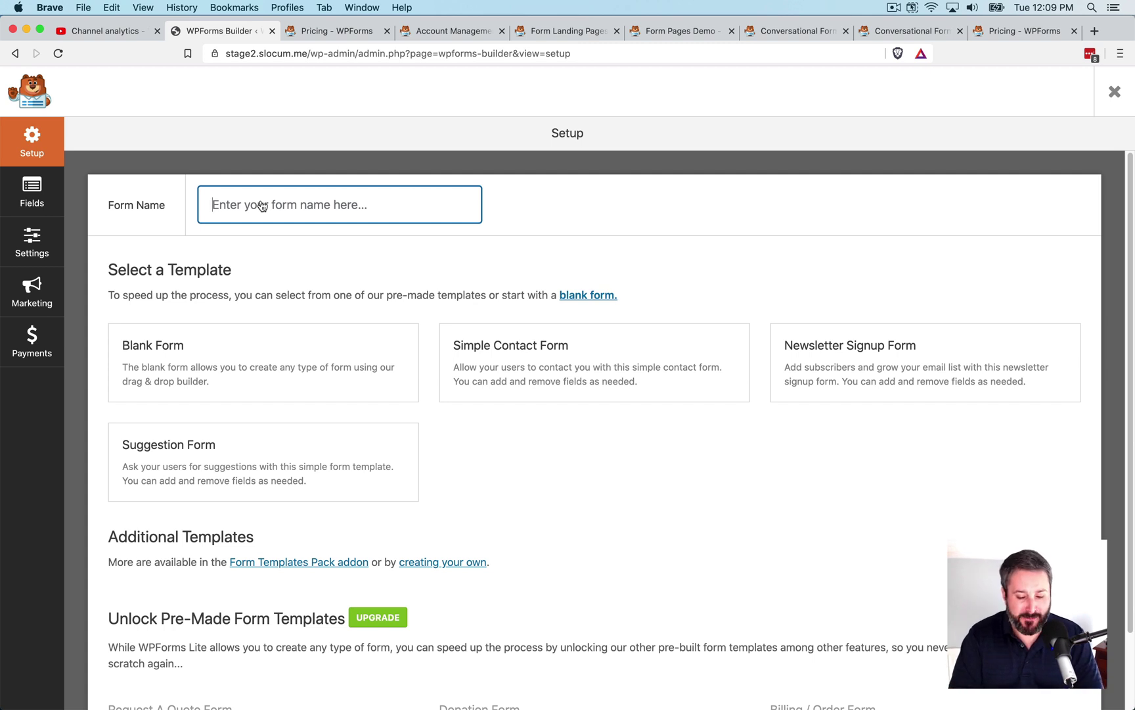
pyautogui.write('Tutorial F')
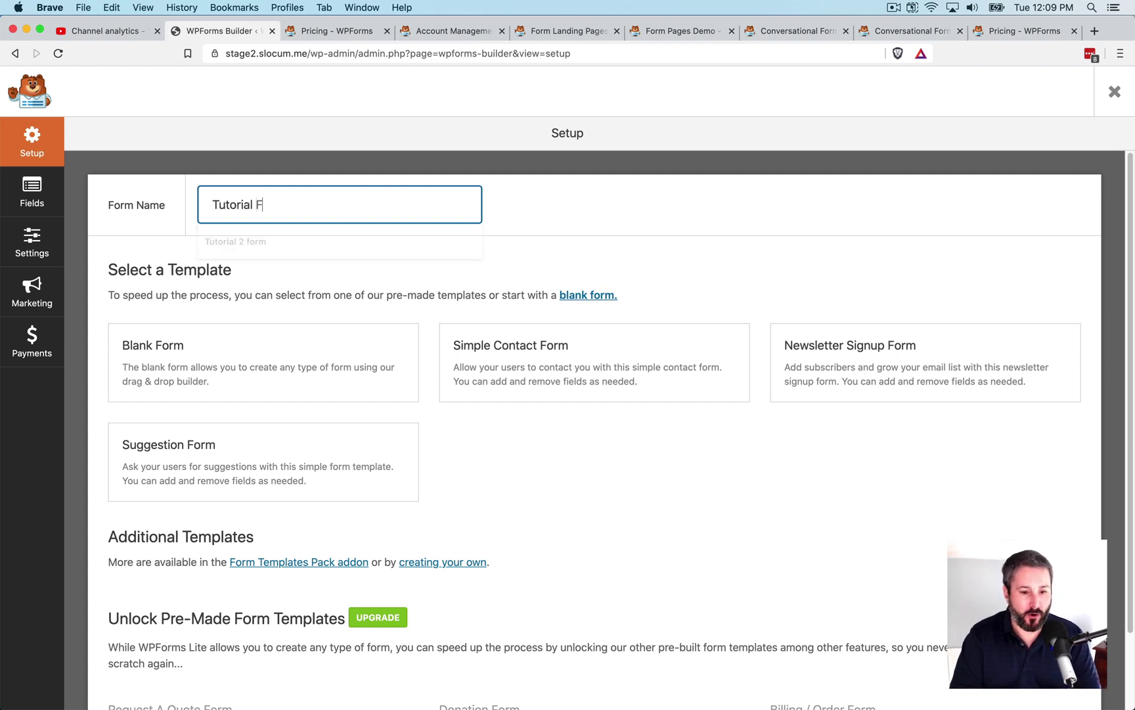
pyautogui.write('orm')
pyautogui.click(572, 482)
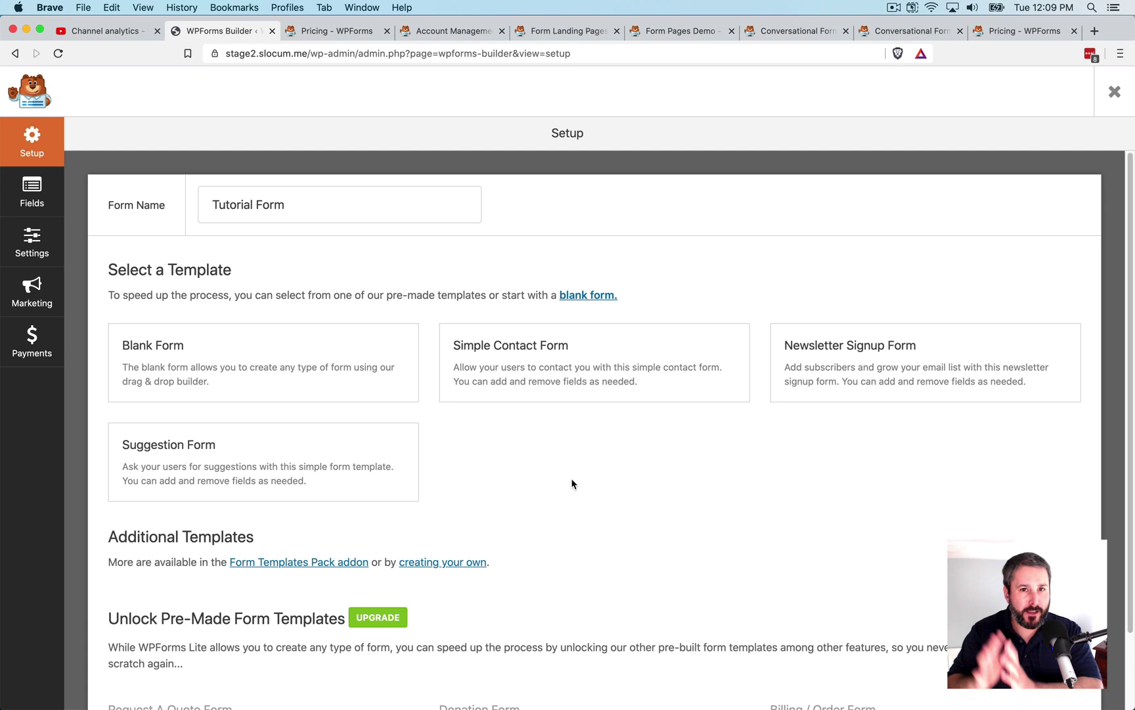
pyautogui.moveTo(514, 399)
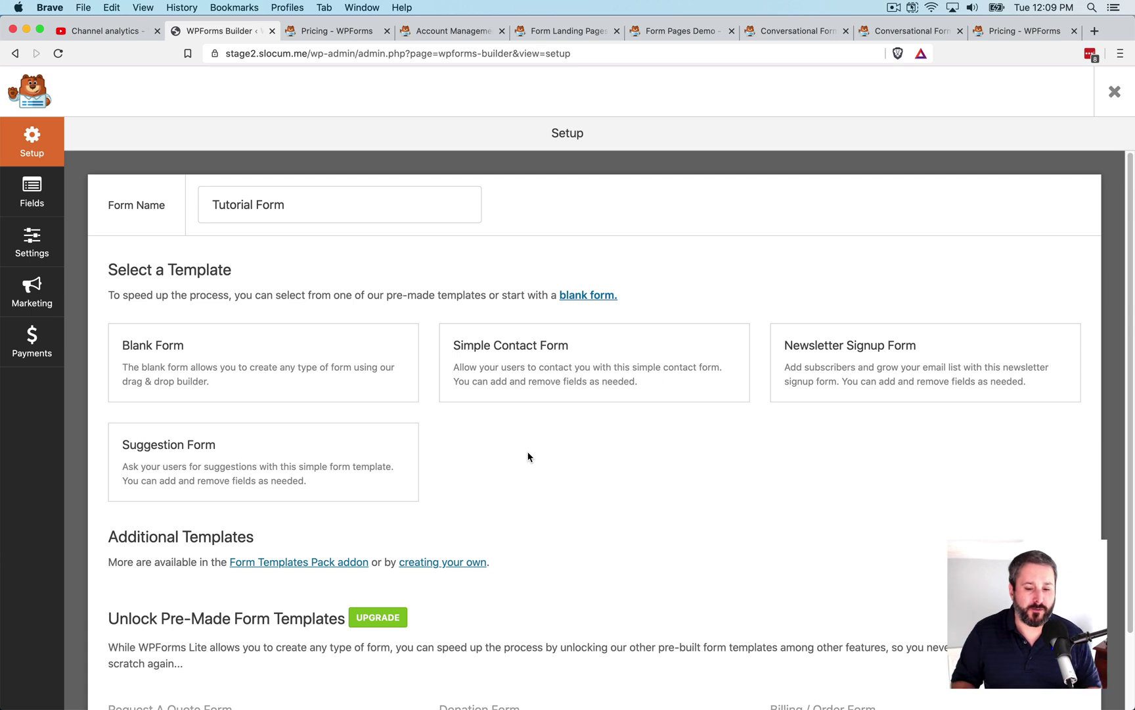
# Step: Create the form from the Simple Contact Form template, check the Email field options, and save
pyautogui.click(601, 369)
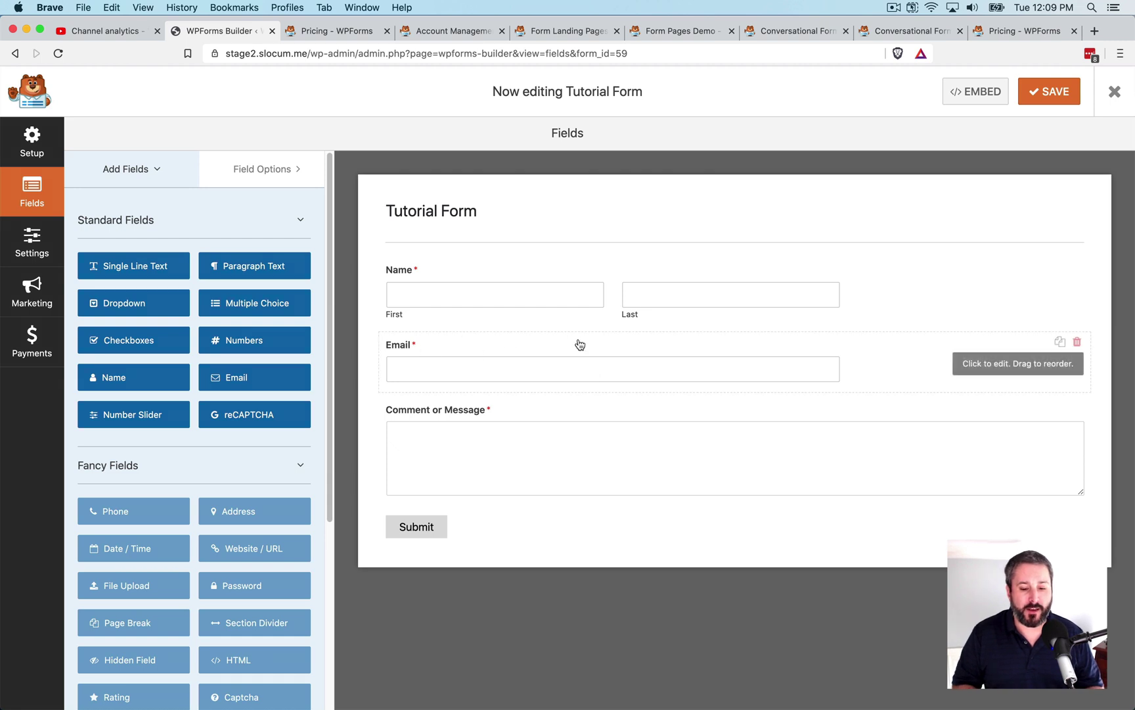
pyautogui.click(580, 344)
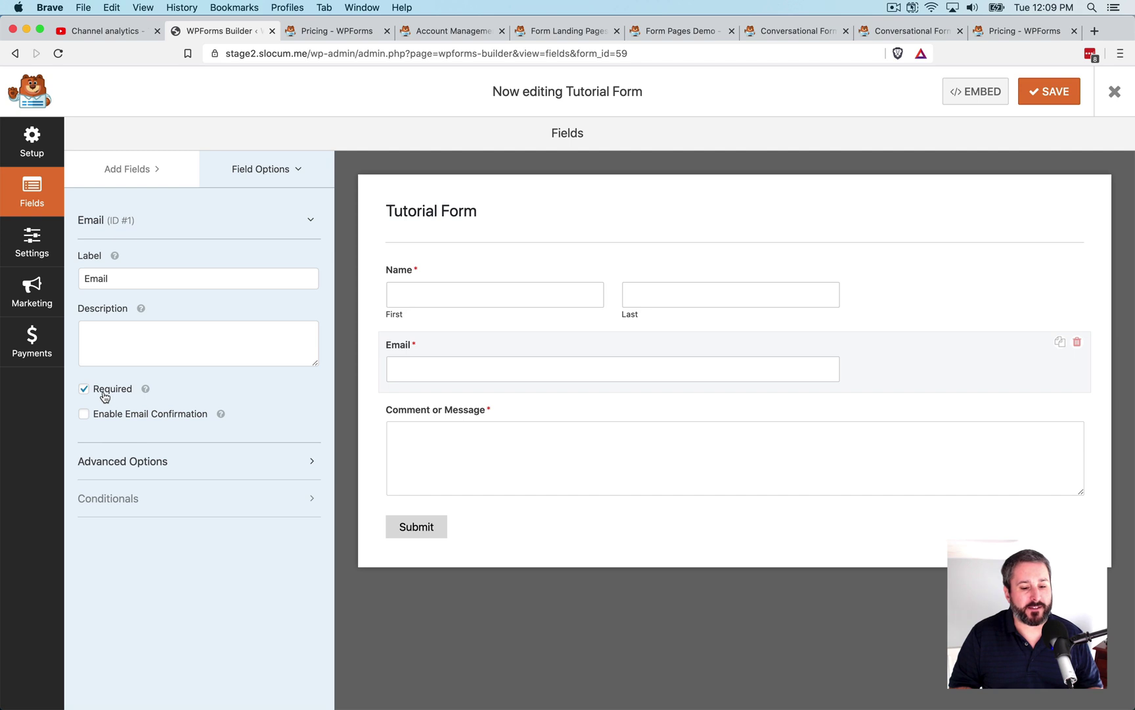
pyautogui.click(135, 176)
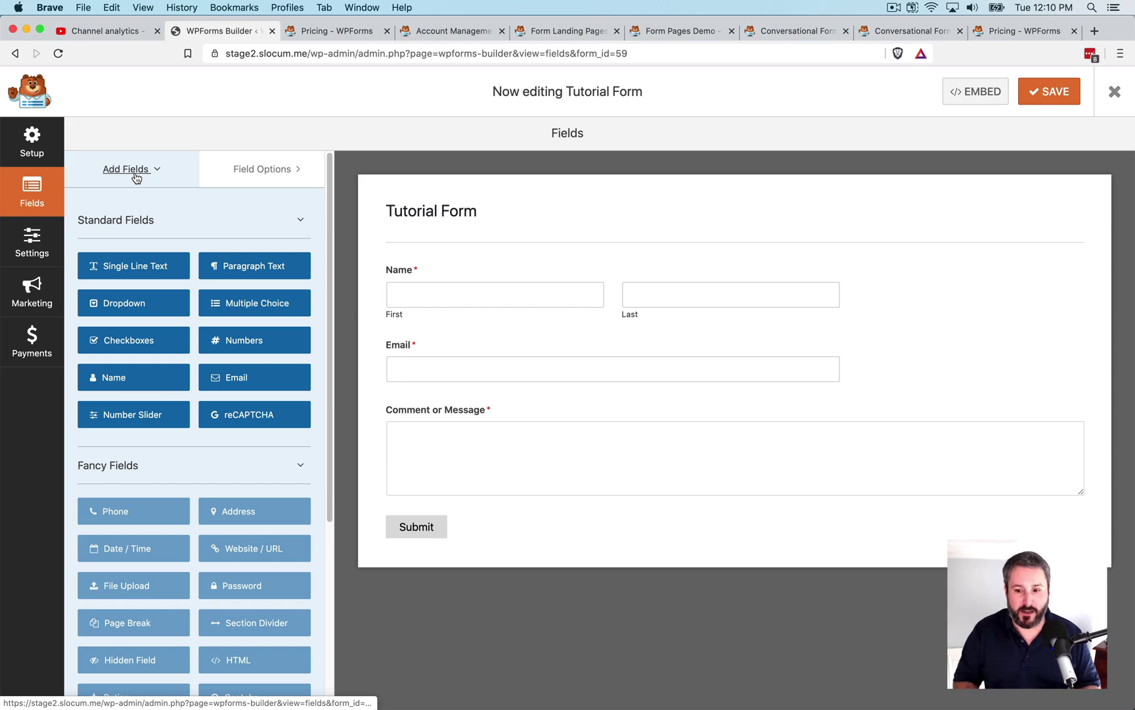
pyautogui.click(1047, 92)
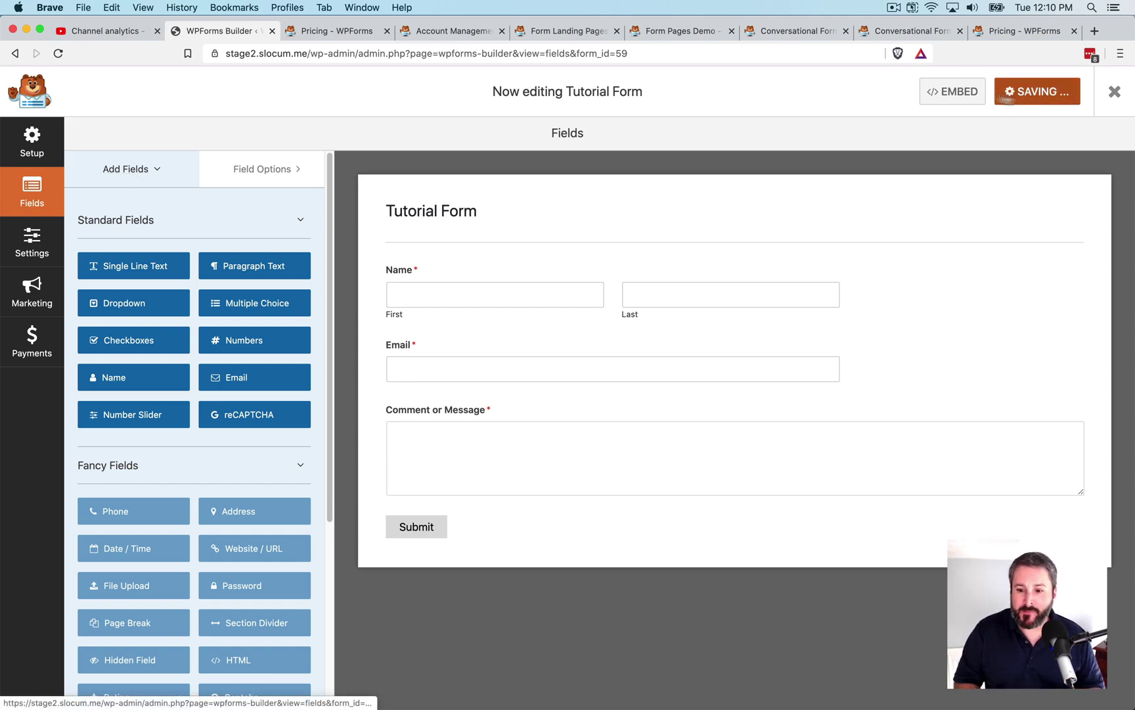
# Step: Copy the form 59 shortcode from the Embed dialog, then close the dialog
pyautogui.click(973, 92)
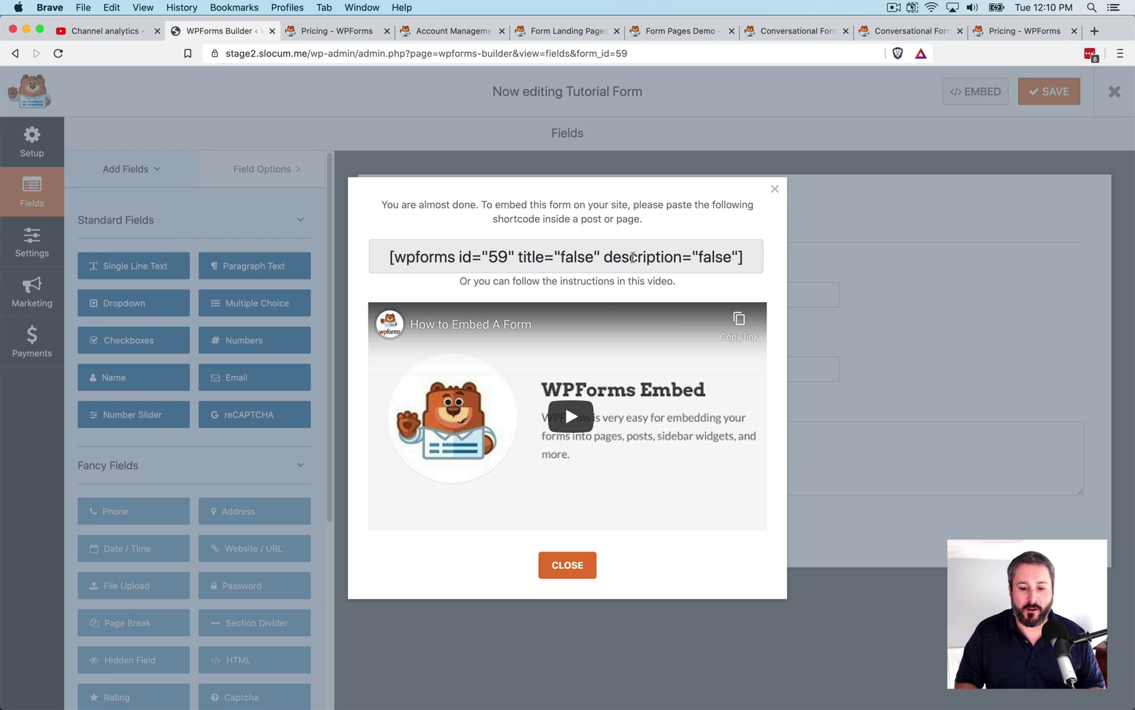
pyautogui.tripleClick(635, 254)
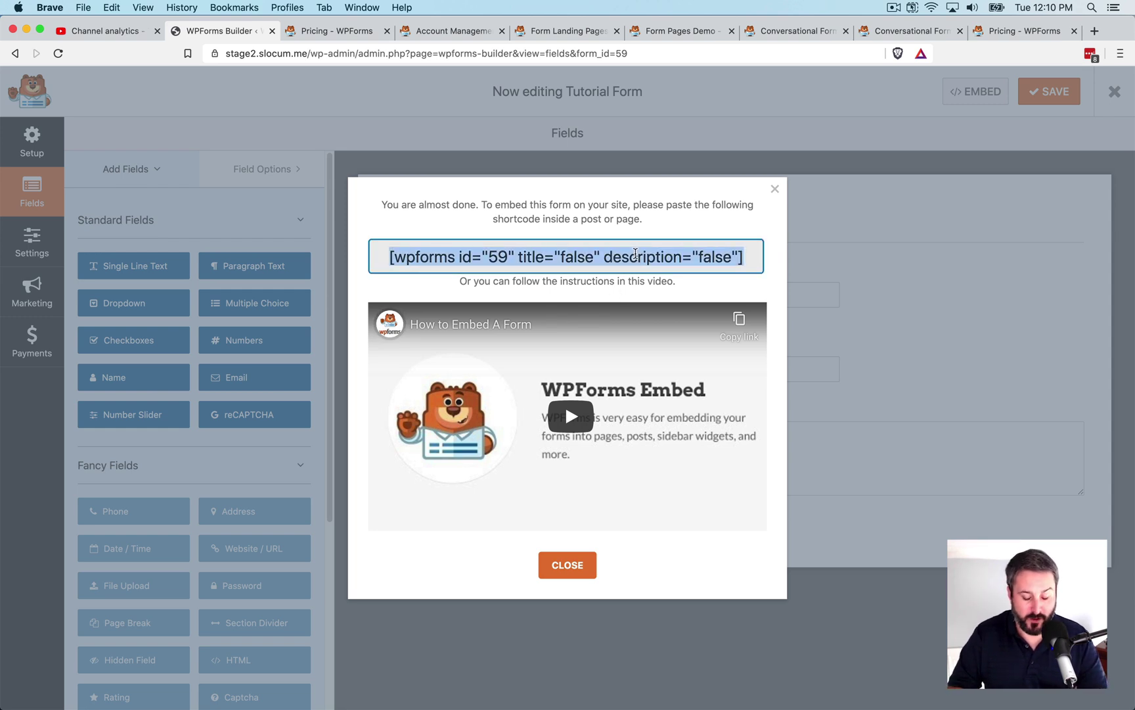
pyautogui.press('super+c')
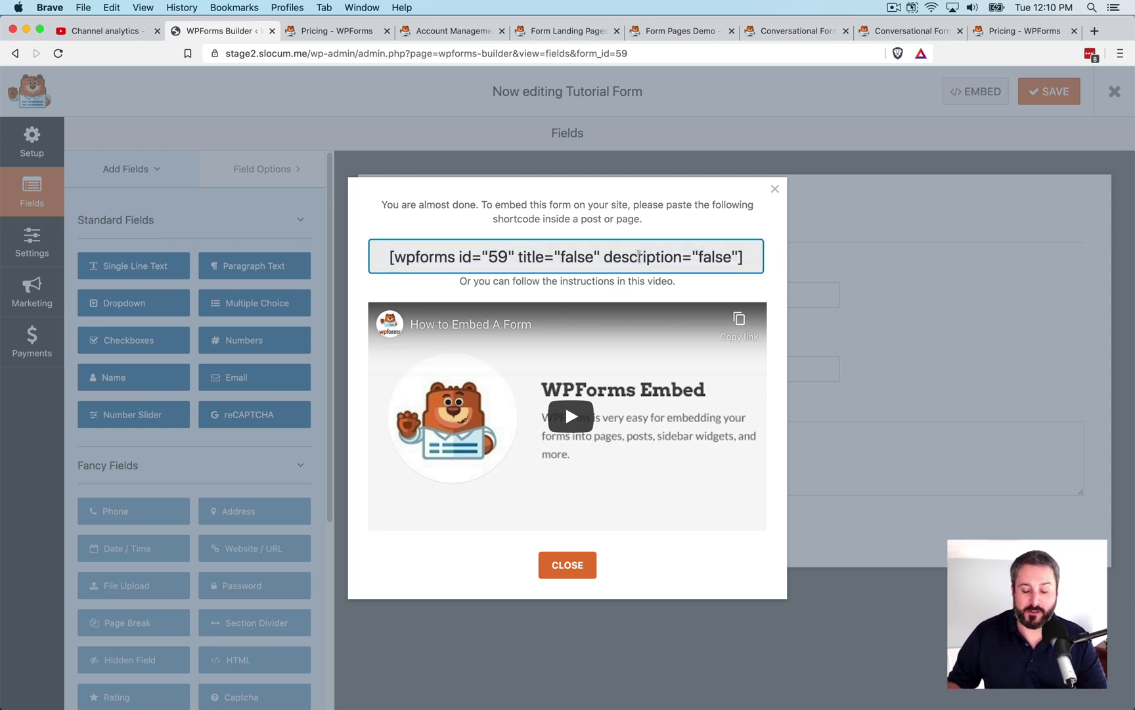
pyautogui.click(571, 569)
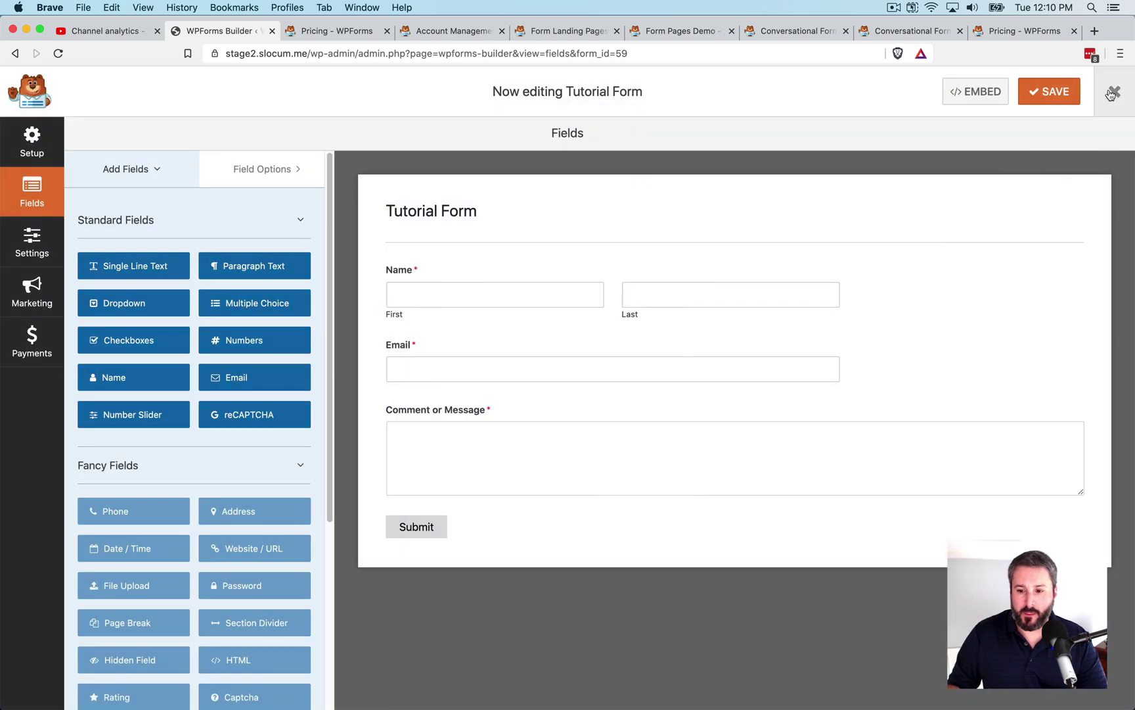
# Step: Exit the form builder and open the second Contact page for editing from All Pages
pyautogui.click(1115, 91)
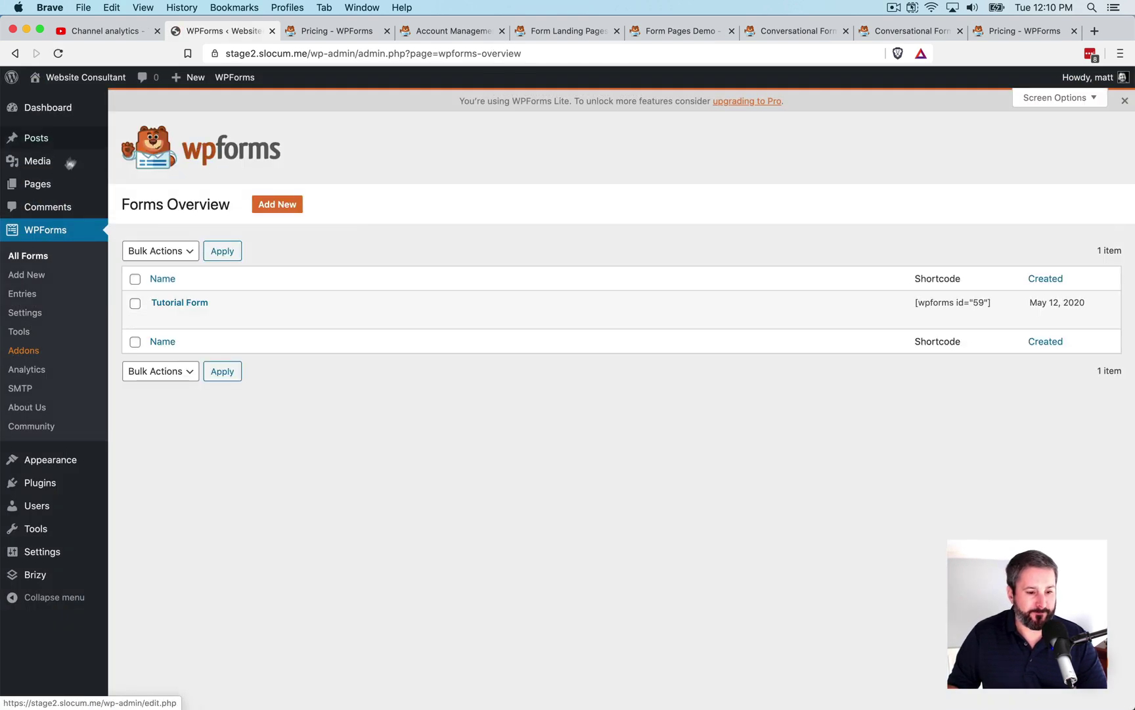
pyautogui.moveTo(61, 186)
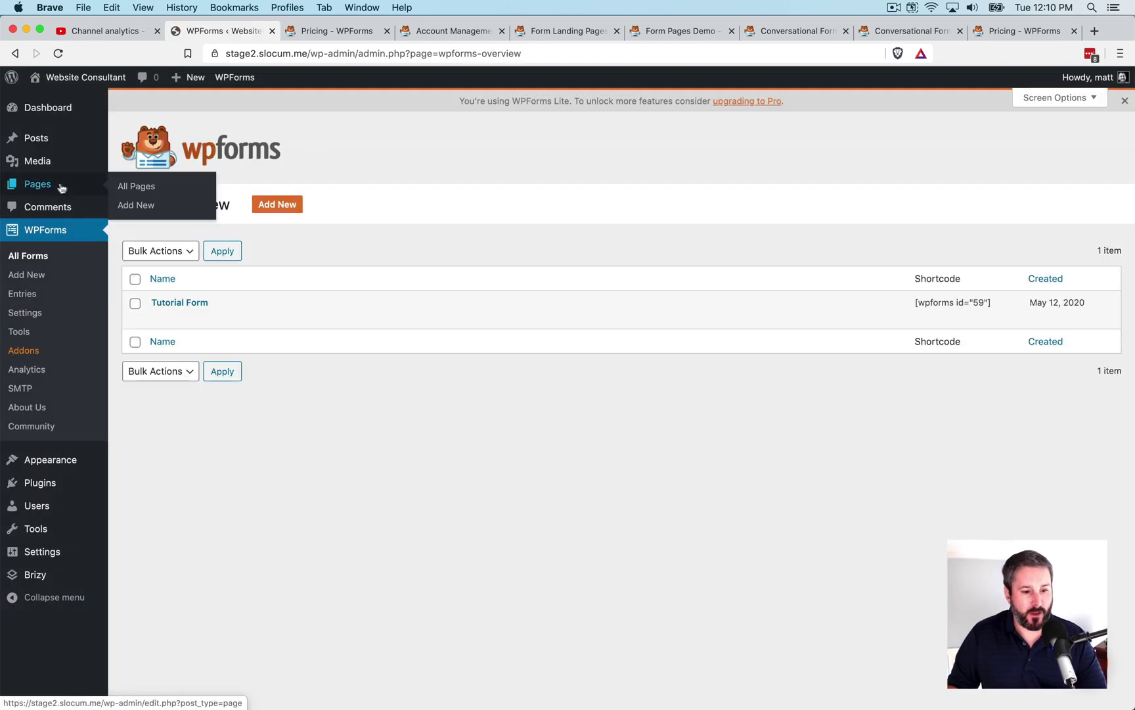
pyautogui.click(169, 191)
pyautogui.moveTo(201, 272)
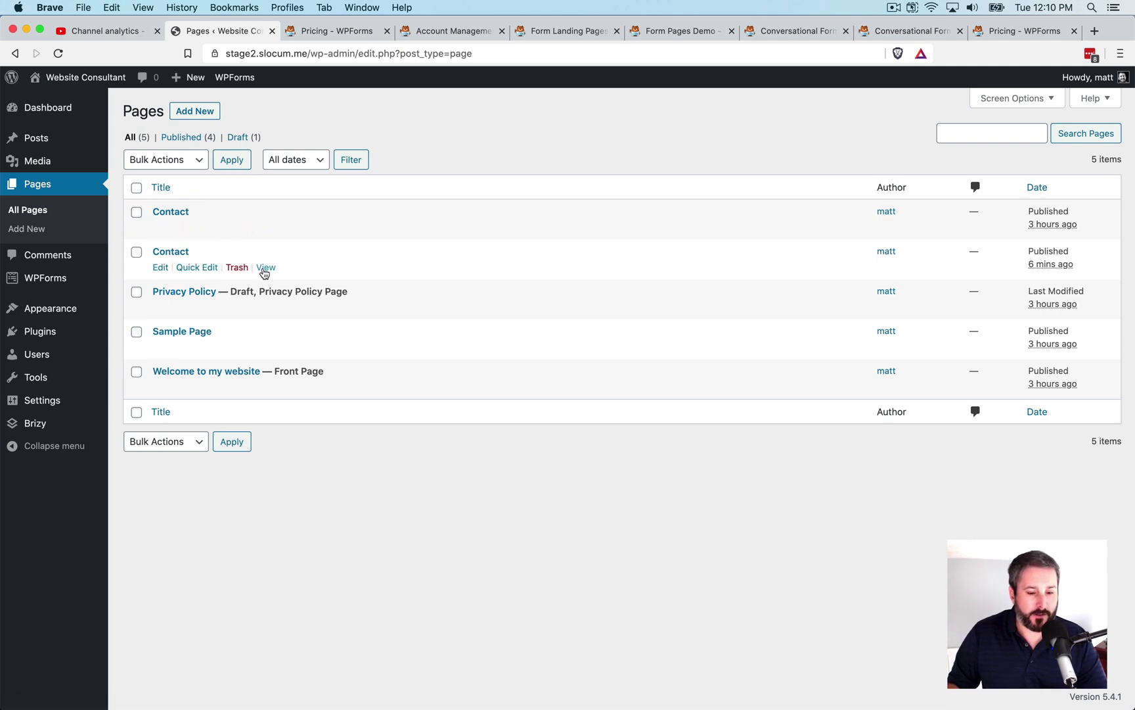
pyautogui.click(158, 271)
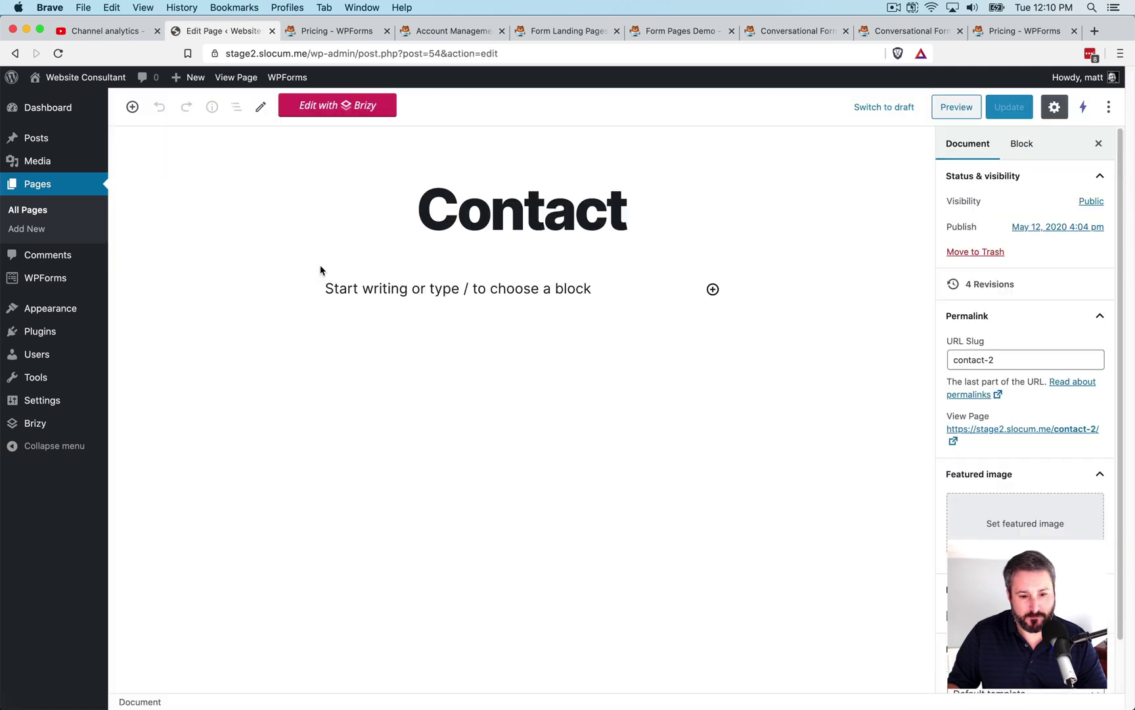
# Step: Paste the form 59 shortcode into the page's empty paragraph and preview it
pyautogui.click(370, 284)
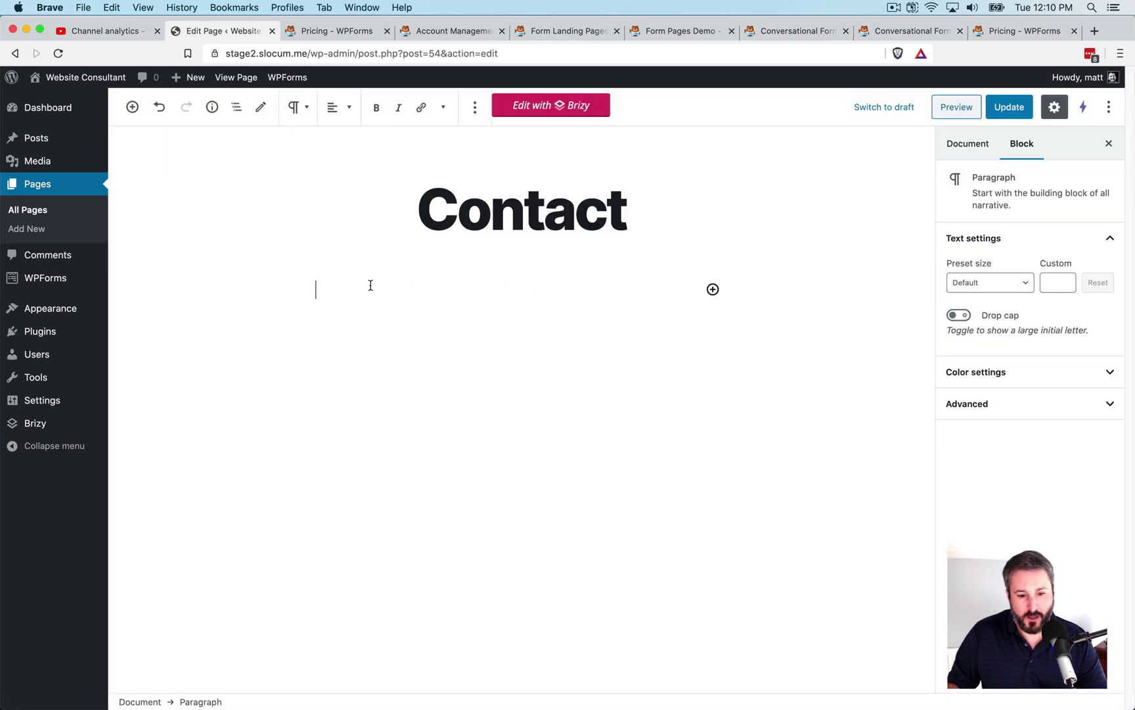
pyautogui.press('super+v')
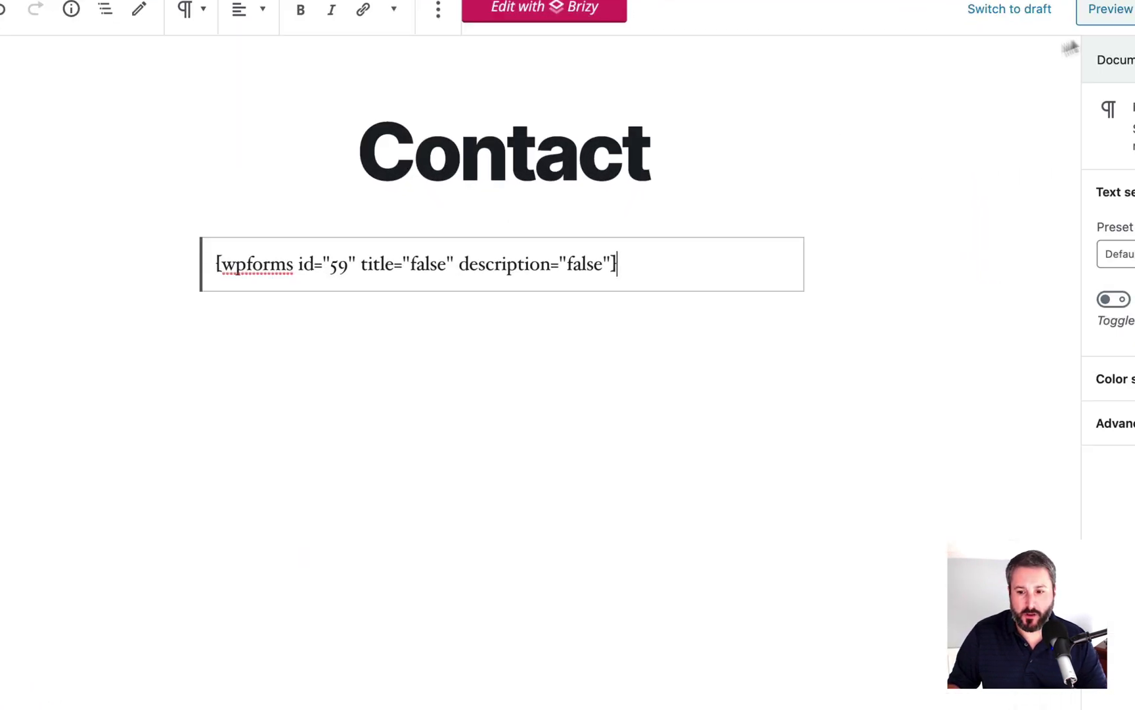
pyautogui.click(1103, 13)
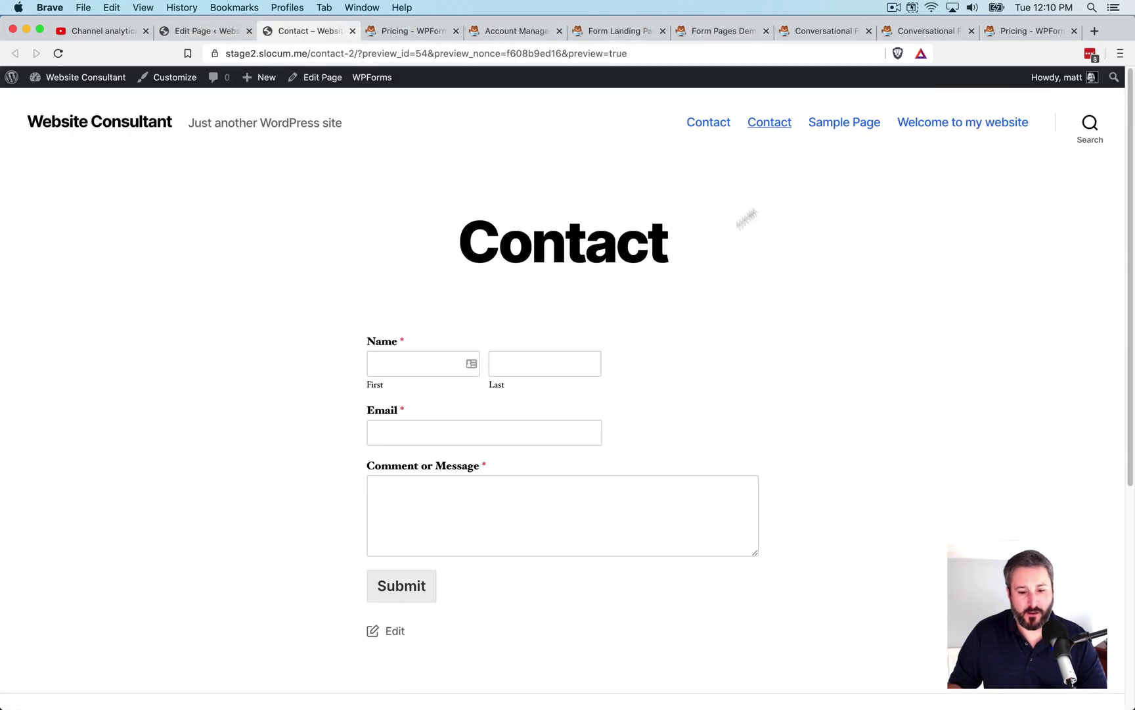
pyautogui.scroll(-3, 694, 262)
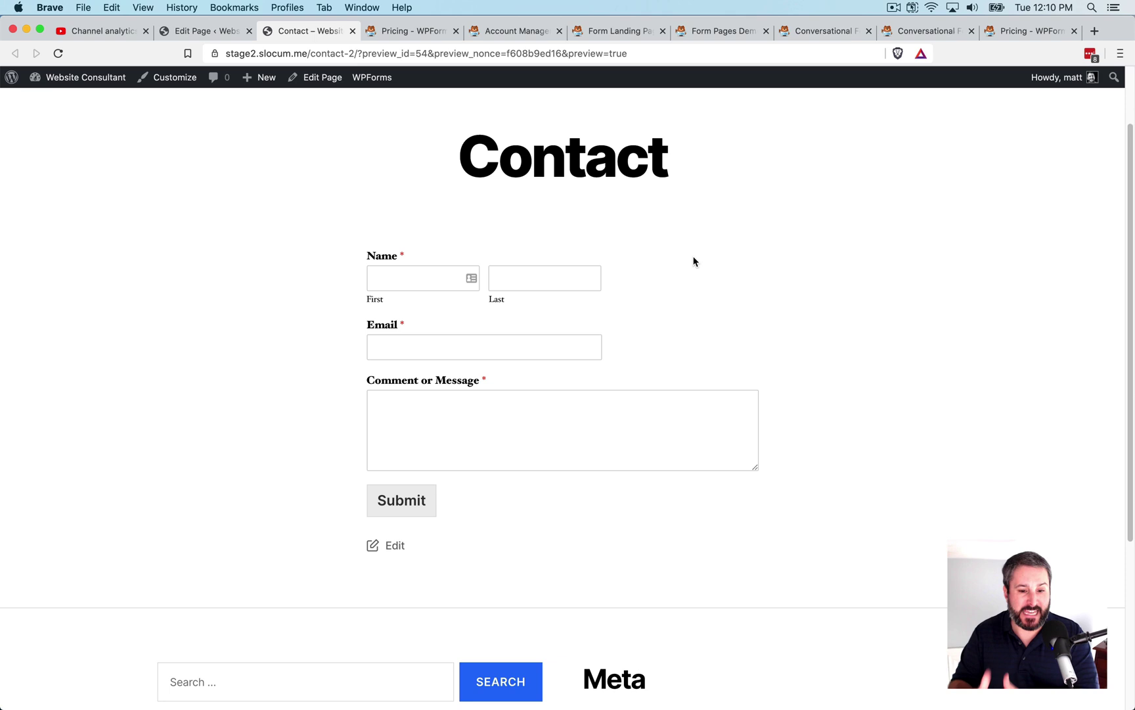
# Step: Insert a WPForms block into the Contact page showing Tutorial Form
pyautogui.click(218, 31)
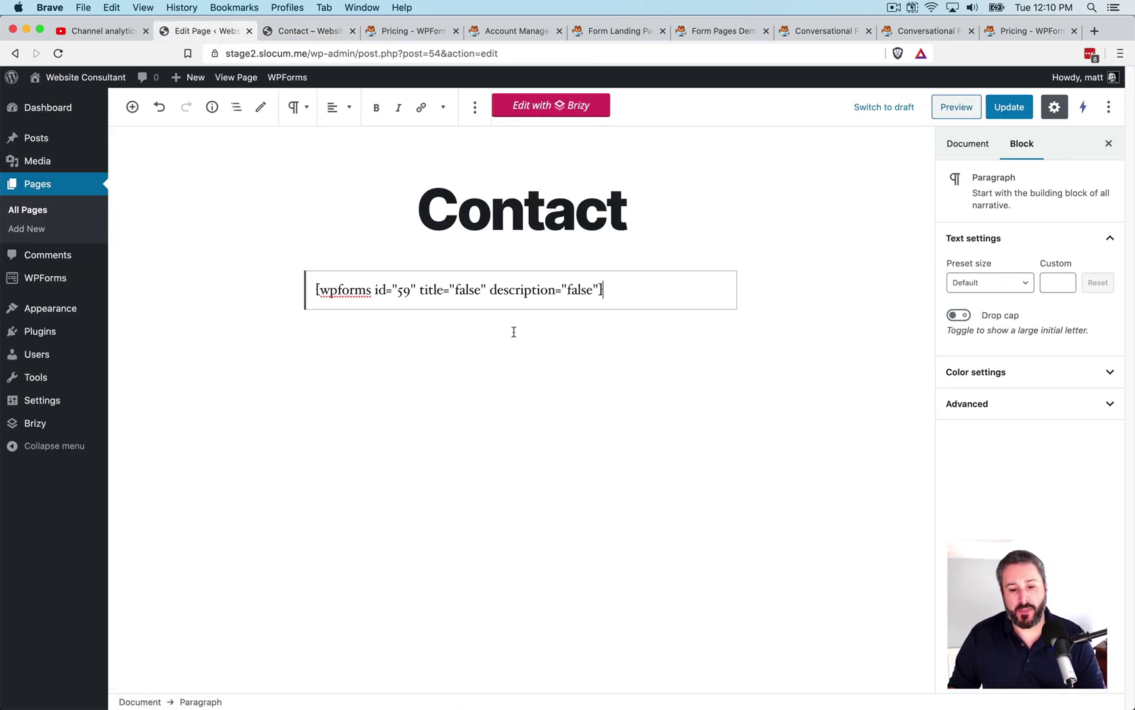
pyautogui.click(132, 107)
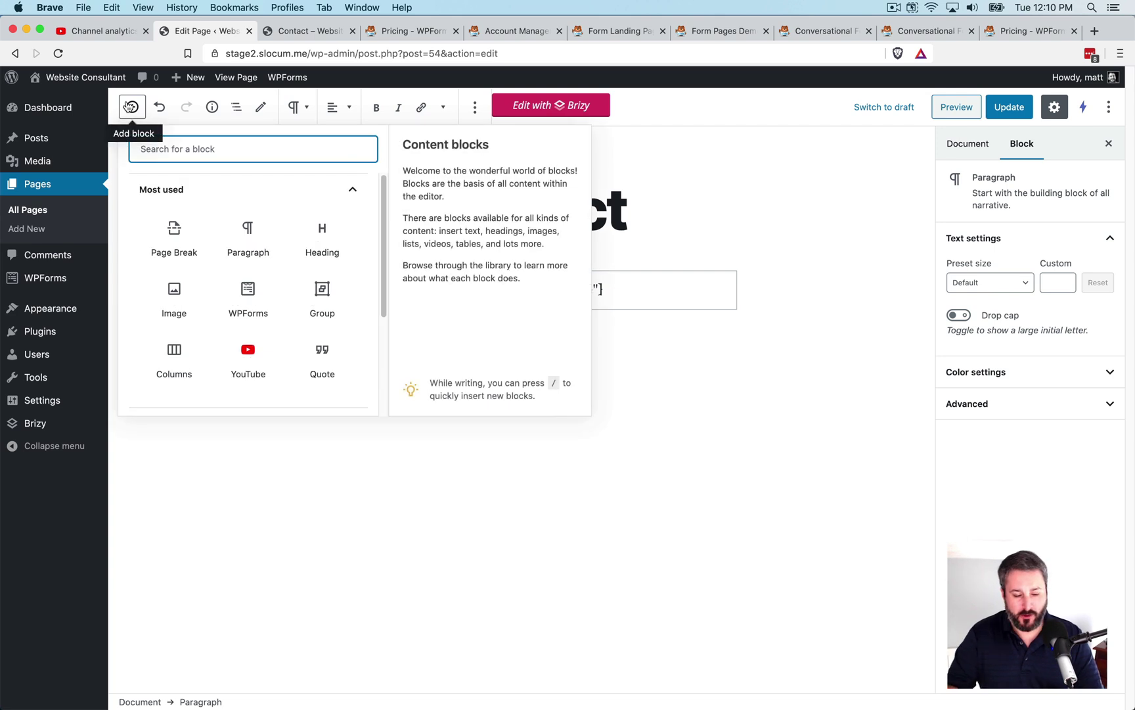
pyautogui.write('wp')
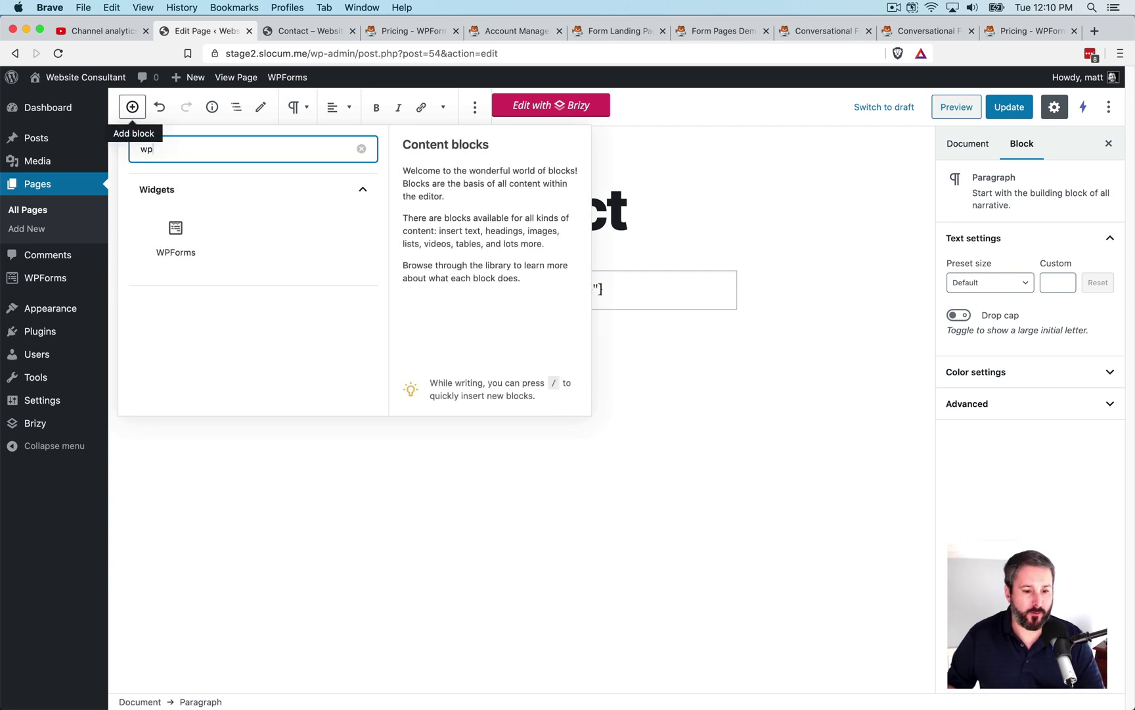
pyautogui.click(178, 238)
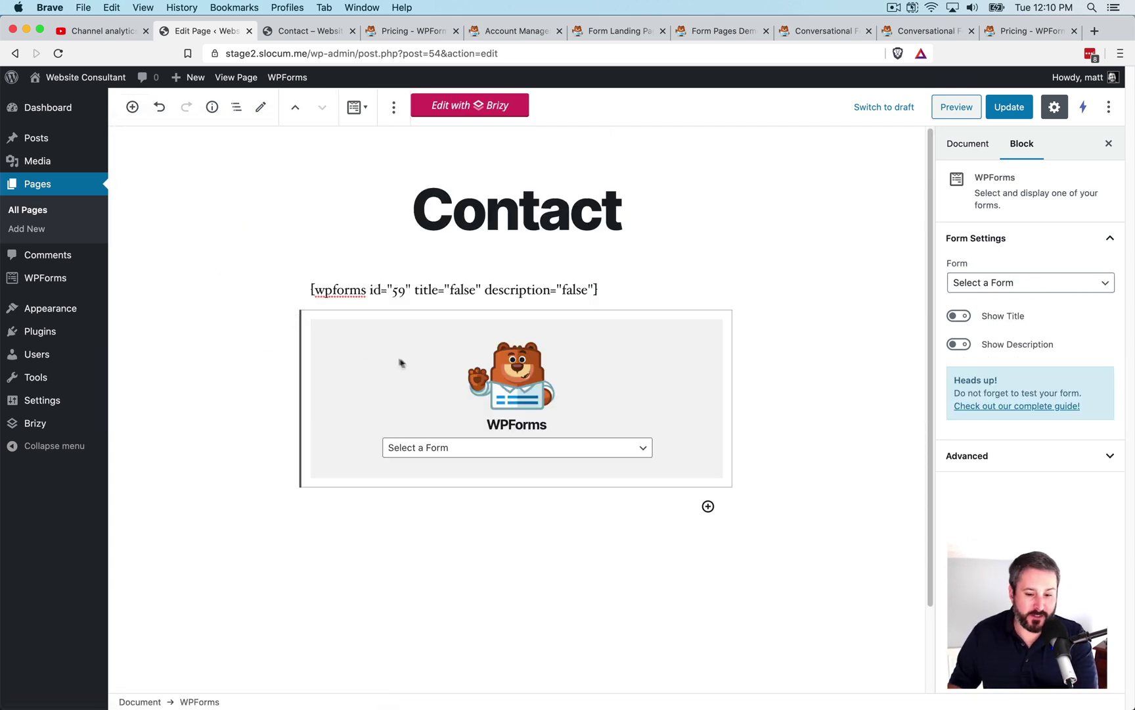
pyautogui.click(582, 453)
pyautogui.click(453, 462)
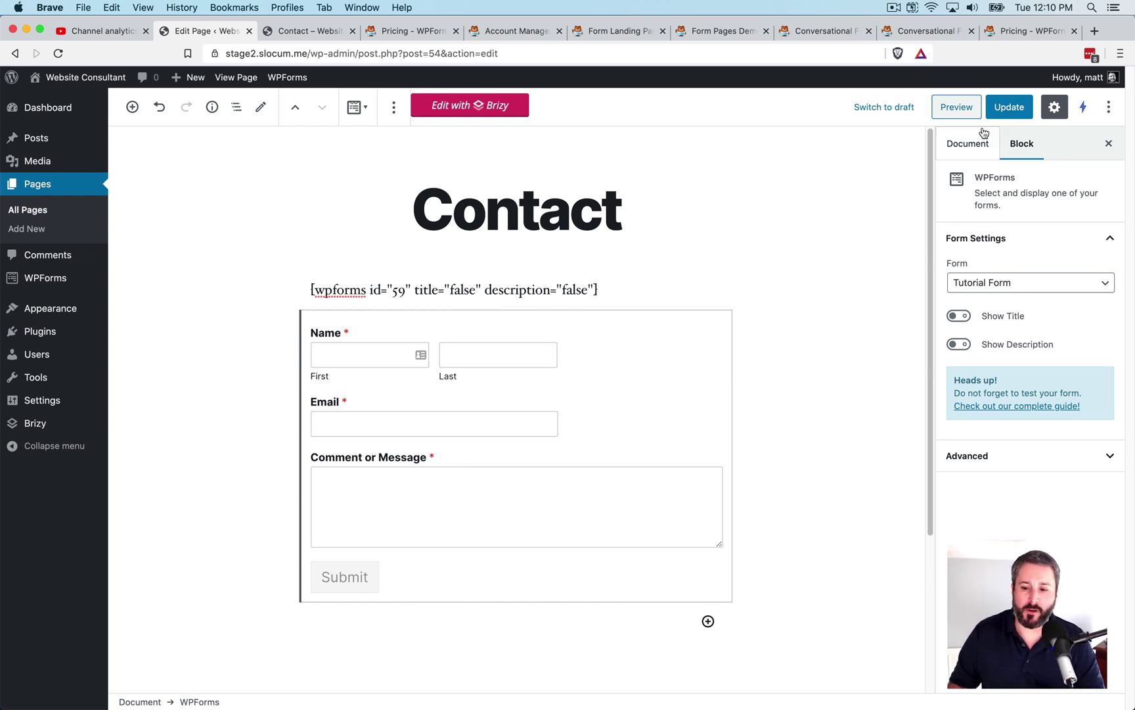
# Step: Update the Contact page, scroll through its live preview, and close the preview tab
pyautogui.click(1009, 106)
pyautogui.click(957, 107)
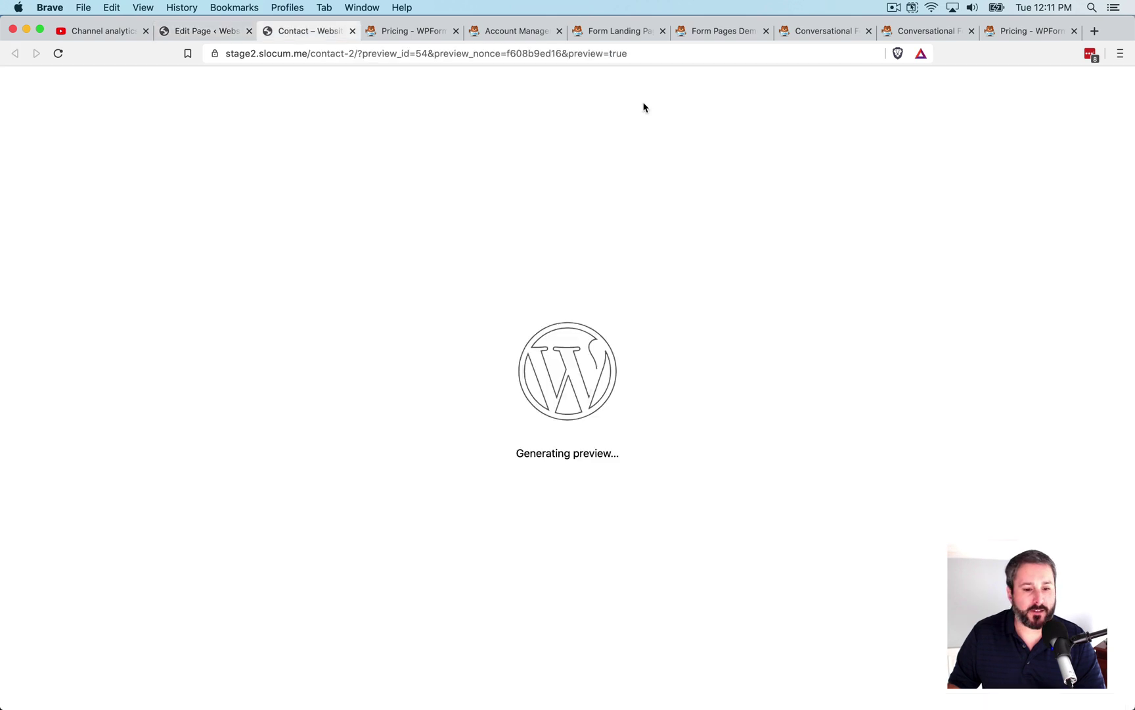
pyautogui.scroll(-5, 502, 198)
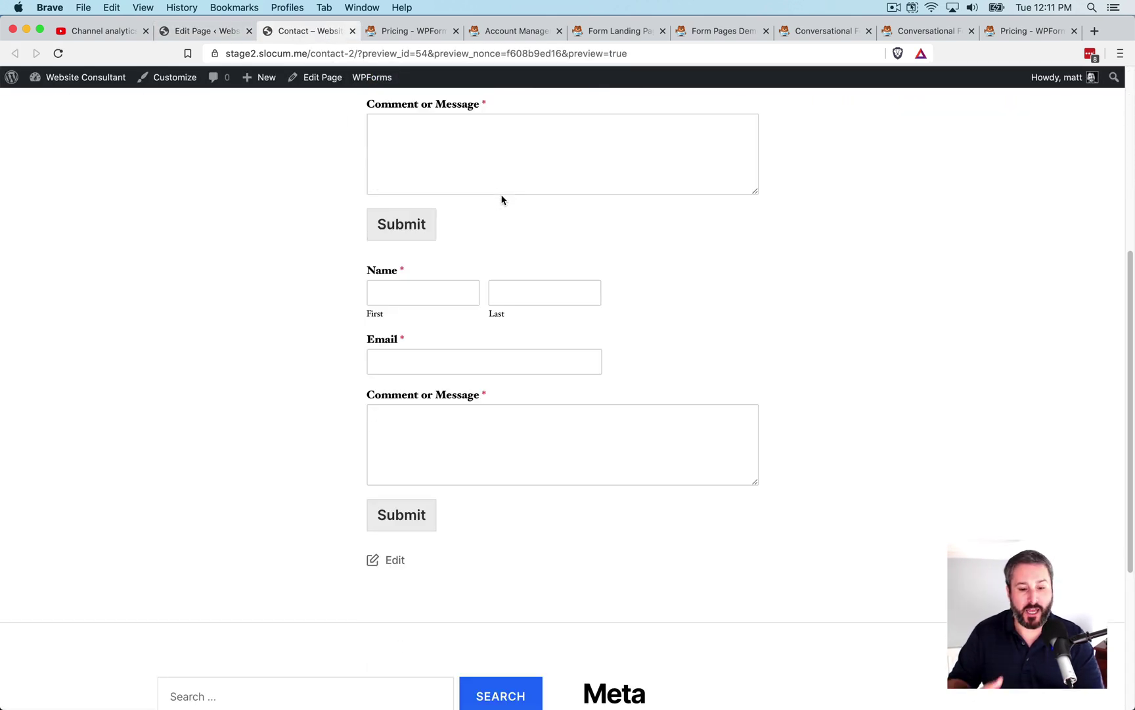
pyautogui.scroll(5, 296, 129)
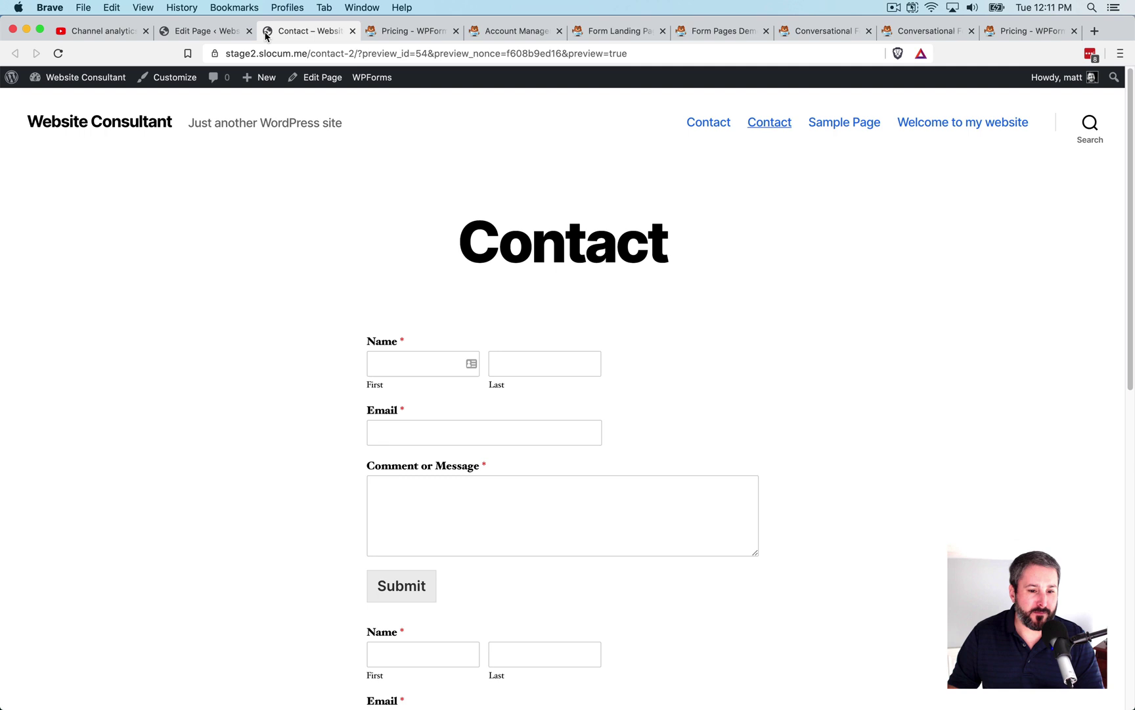
pyautogui.click(353, 31)
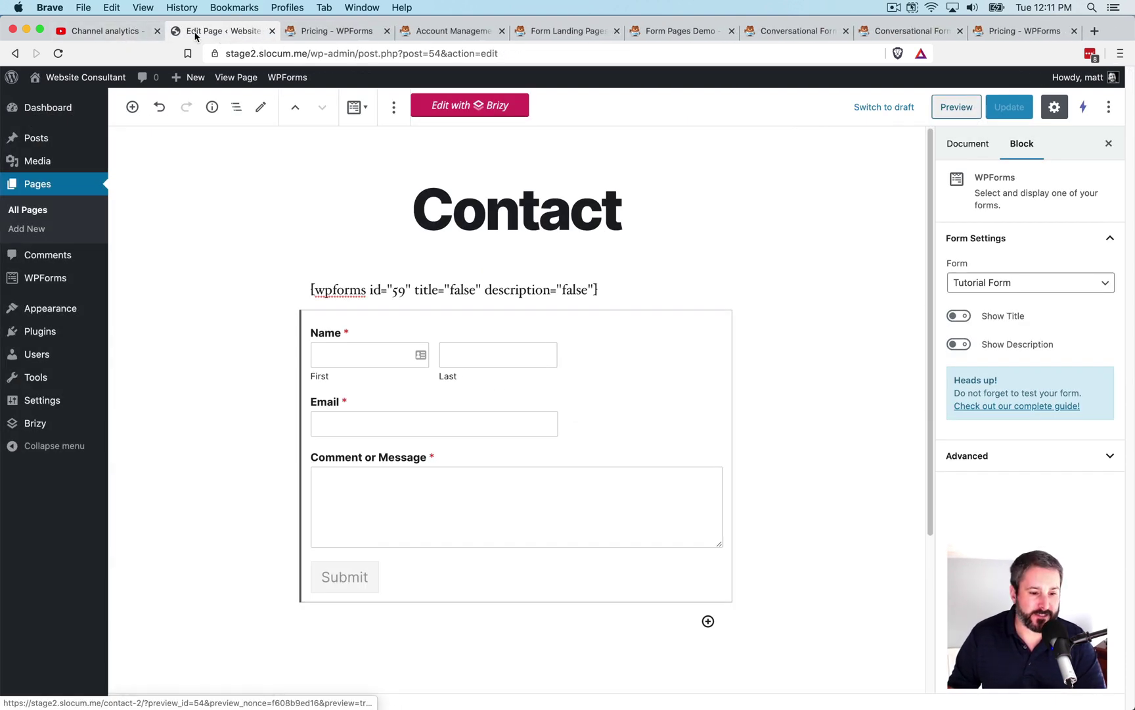
# Step: Open Tutorial Form from All Forms and scroll through the standard and fancy fields
pyautogui.moveTo(86, 288)
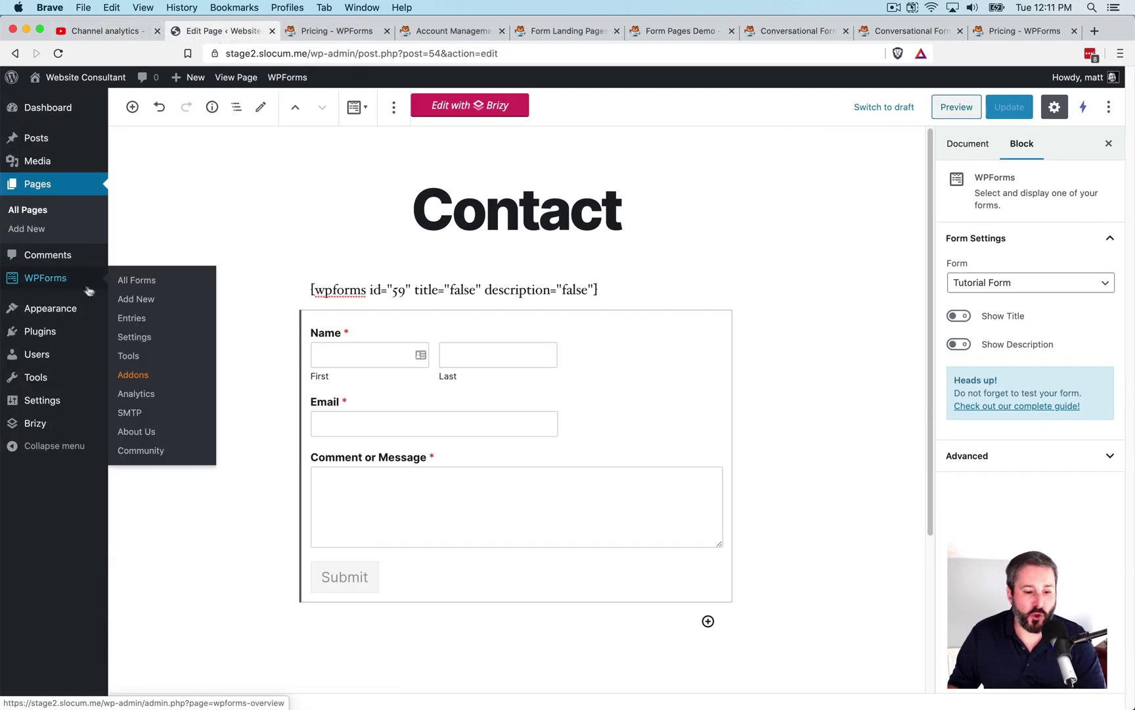
pyautogui.click(139, 281)
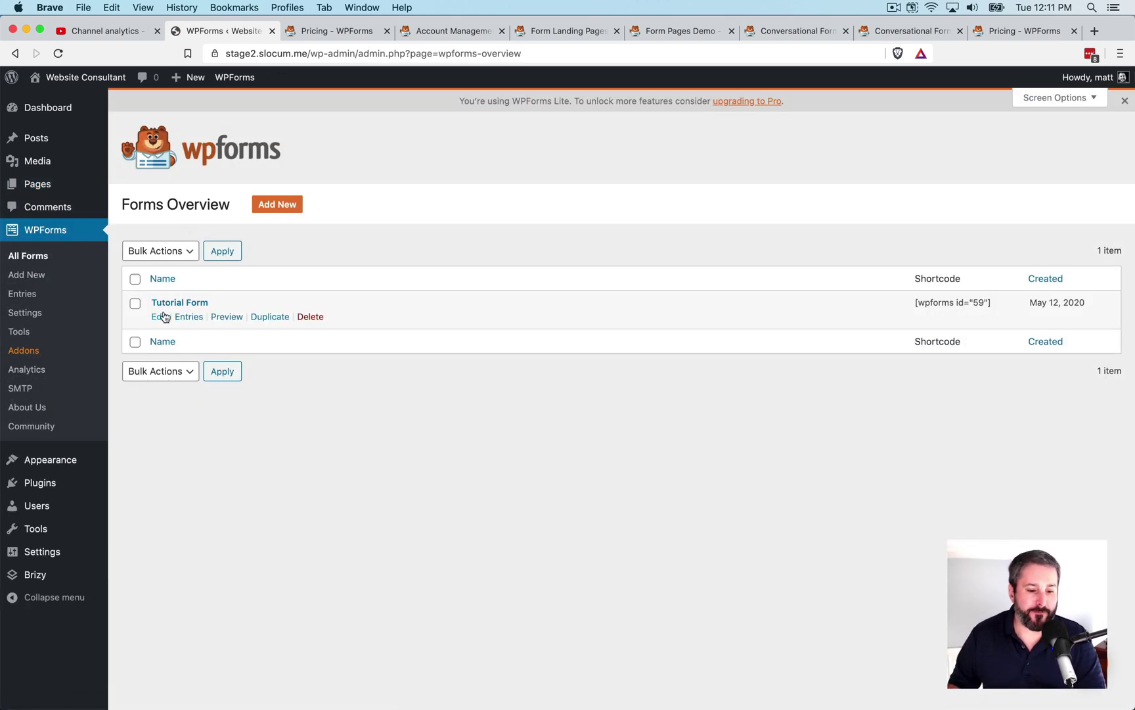
pyautogui.click(160, 317)
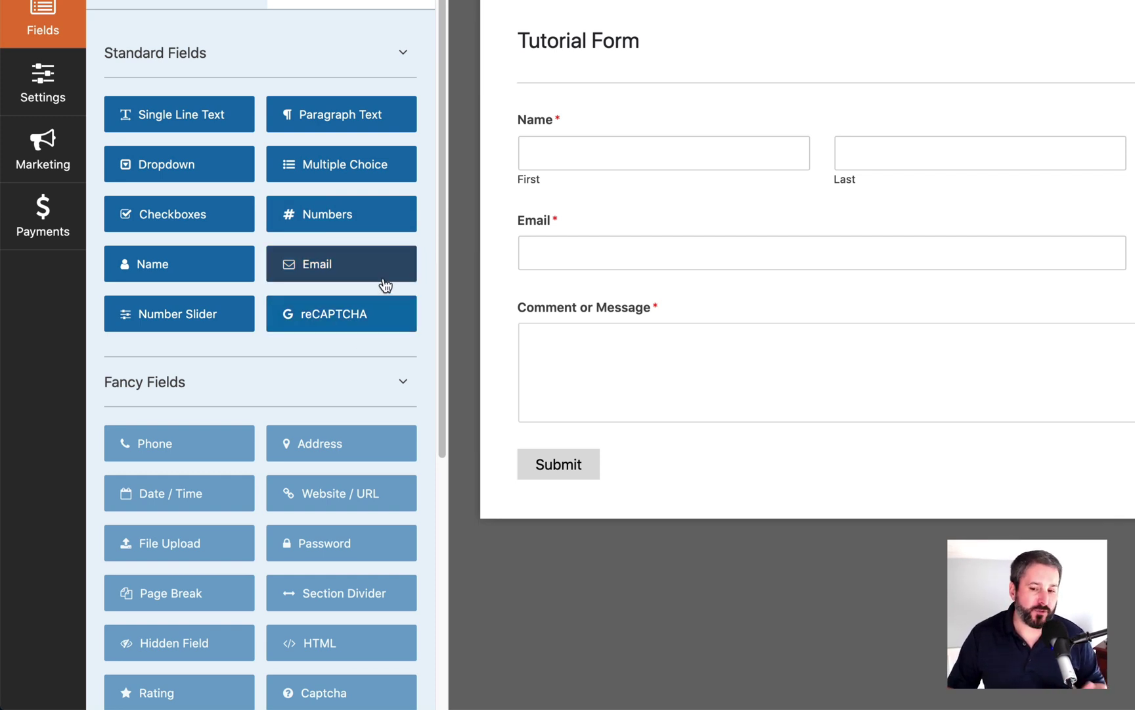
pyautogui.scroll(-1, 371, 299)
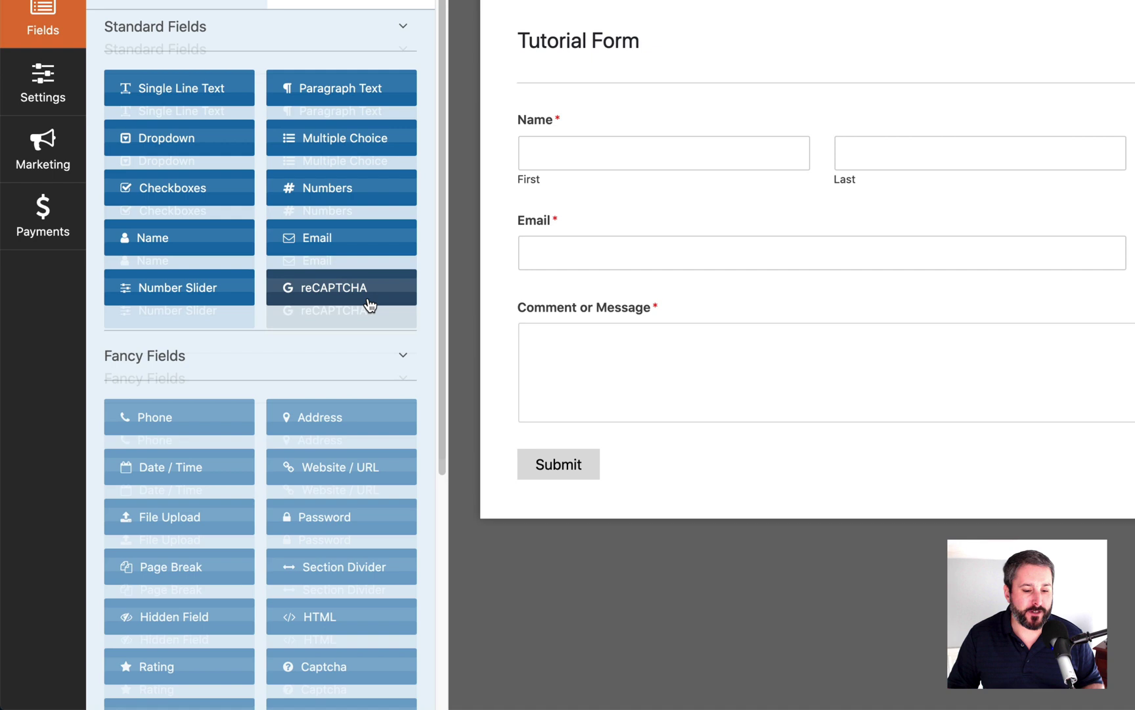
pyautogui.scroll(-5, 381, 289)
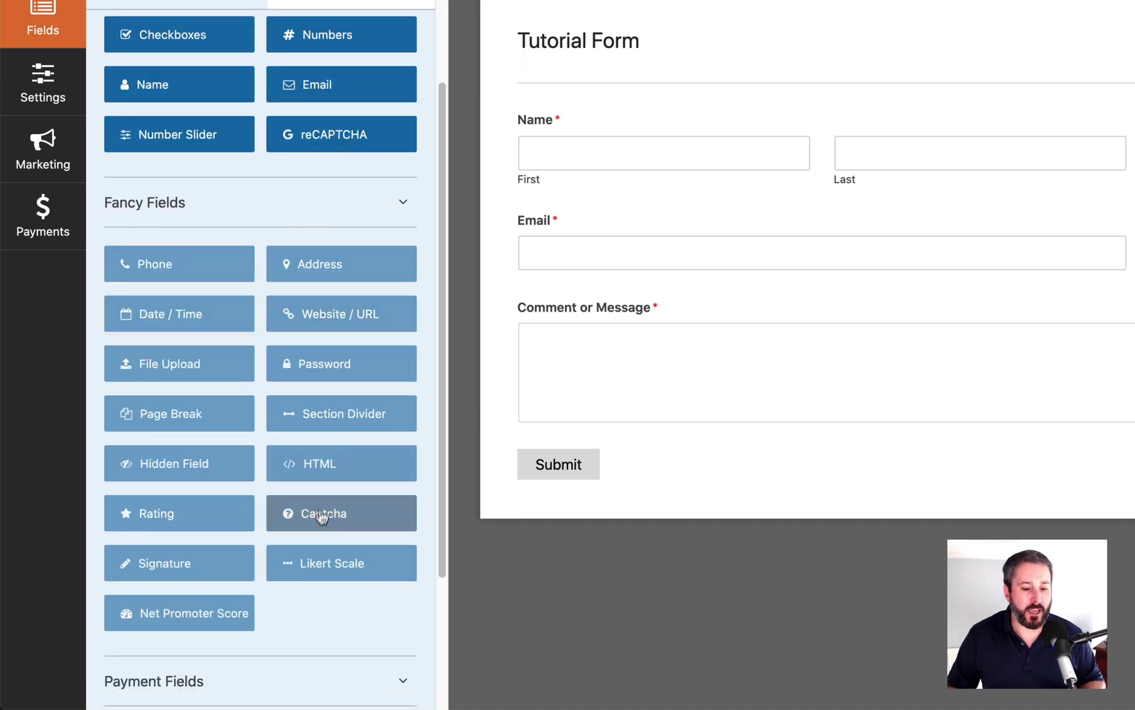
pyautogui.scroll(6, 367, 341)
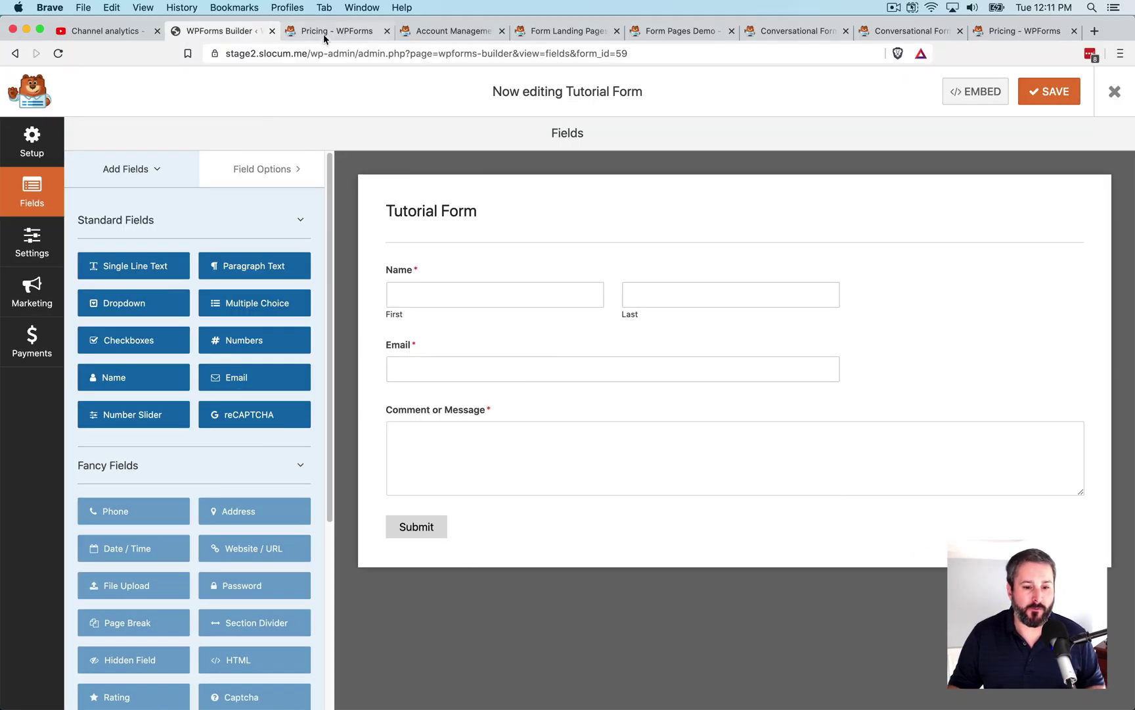
# Step: Scroll through the Elite, Pro, Plus and Basic plan feature lists on the WPForms pricing page
pyautogui.click(323, 34)
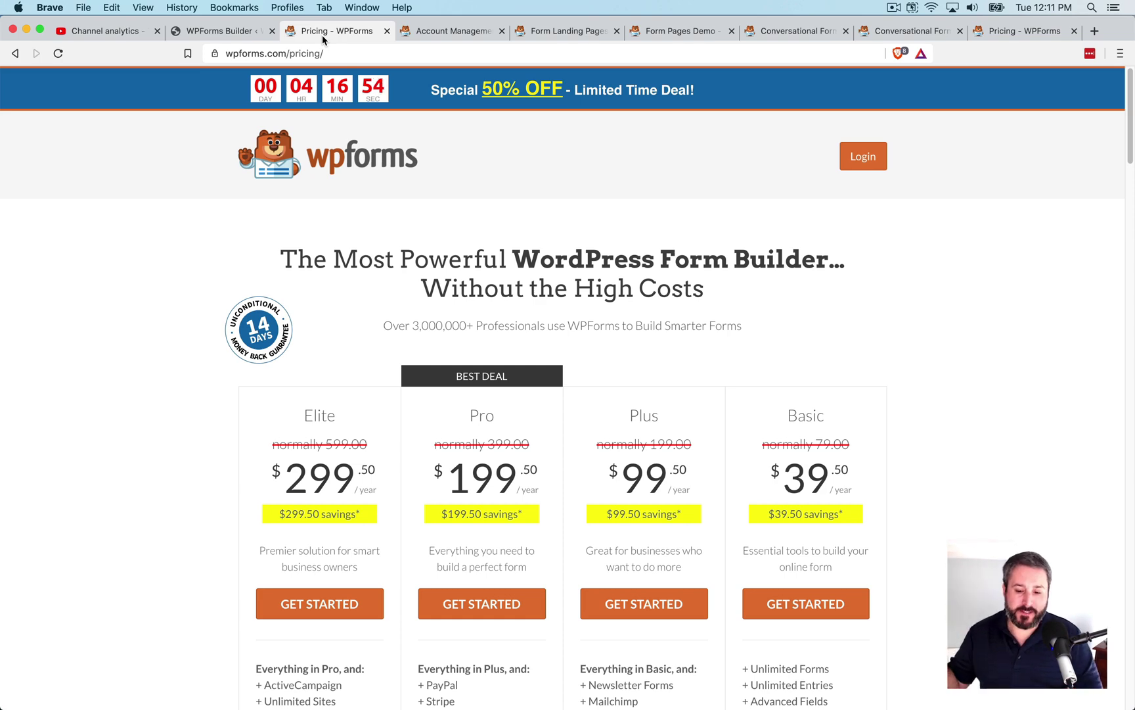
pyautogui.scroll(-2, 746, 538)
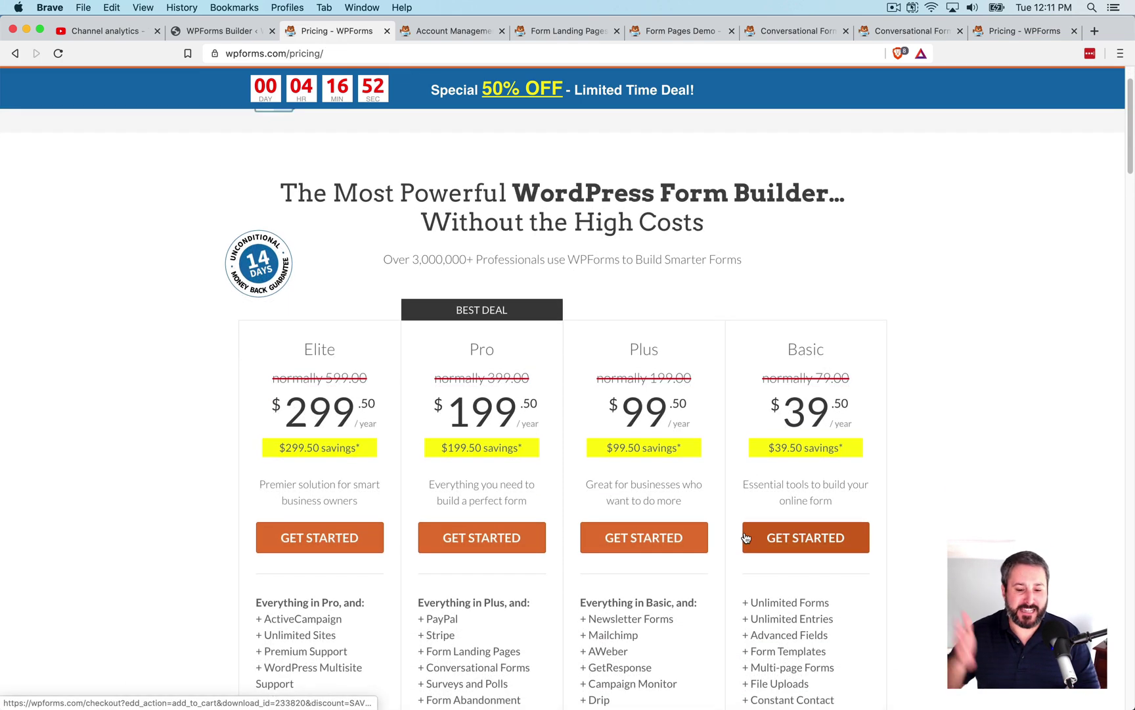
pyautogui.scroll(-1, 416, 462)
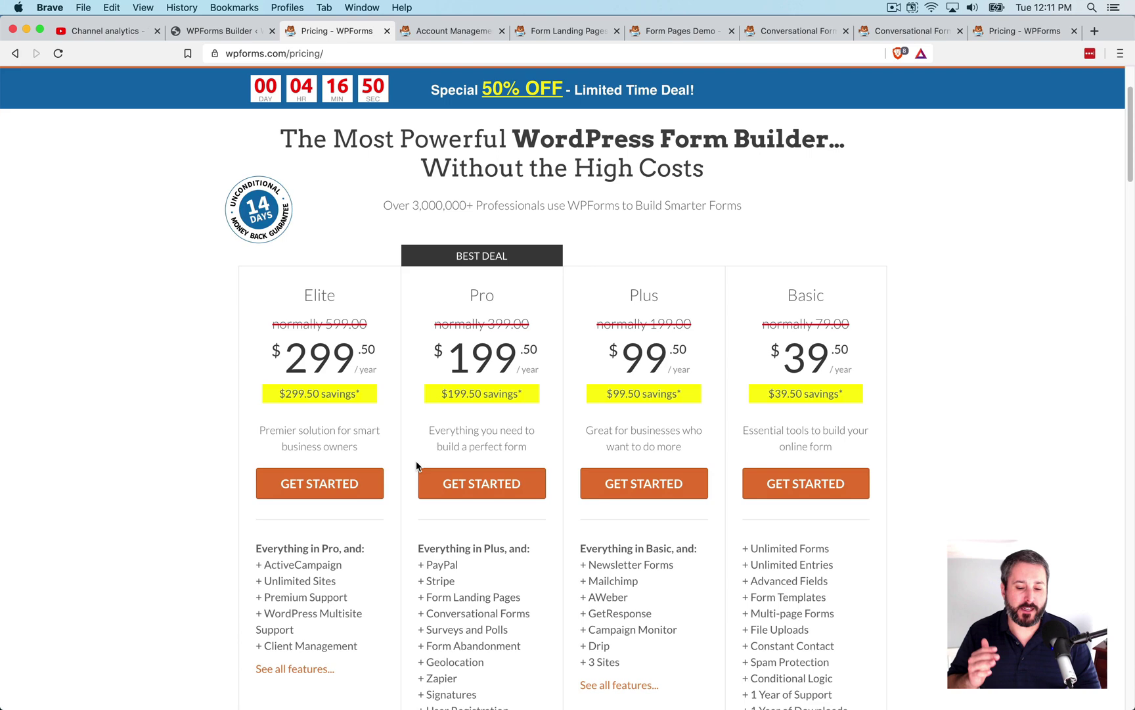
pyautogui.scroll(-4, 416, 463)
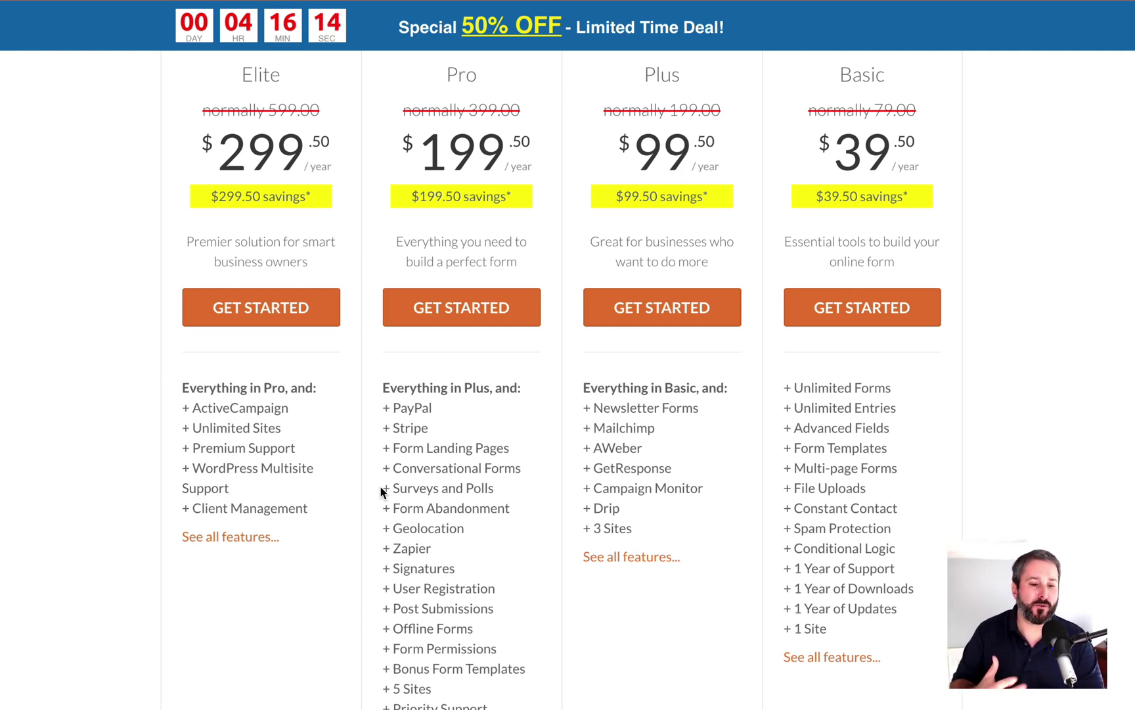
pyautogui.scroll(1, 123, 189)
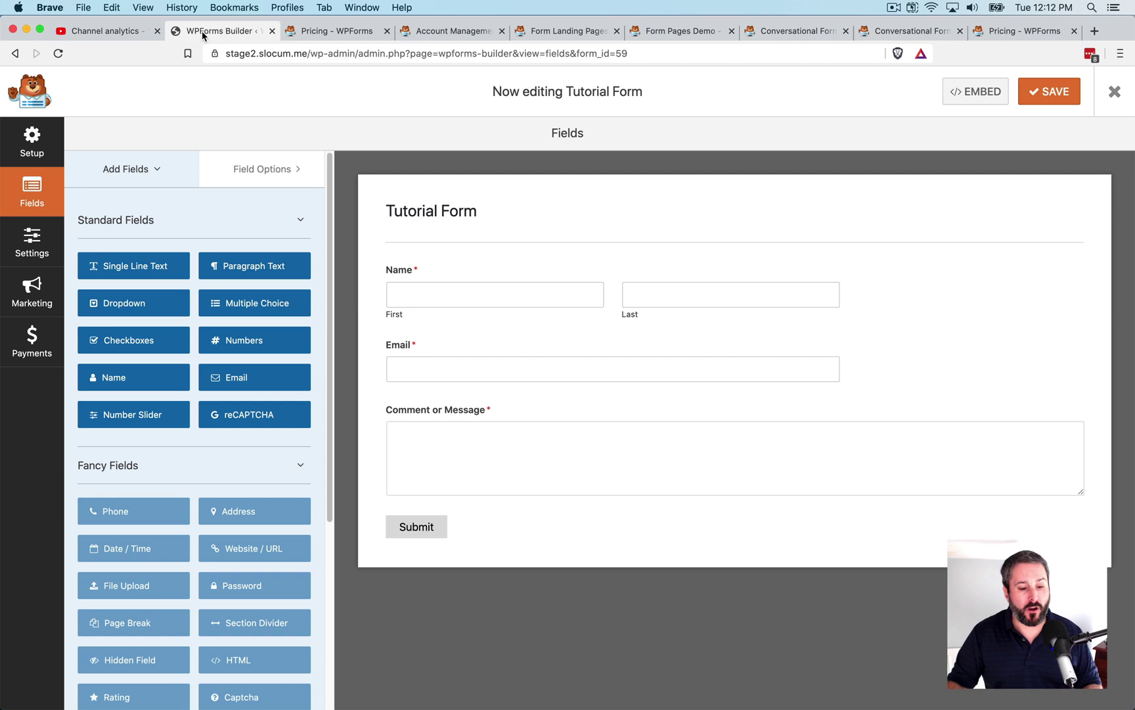
# Step: Add a Single Line Text field to Tutorial Form and open its options
pyautogui.scroll(-4, 131, 296)
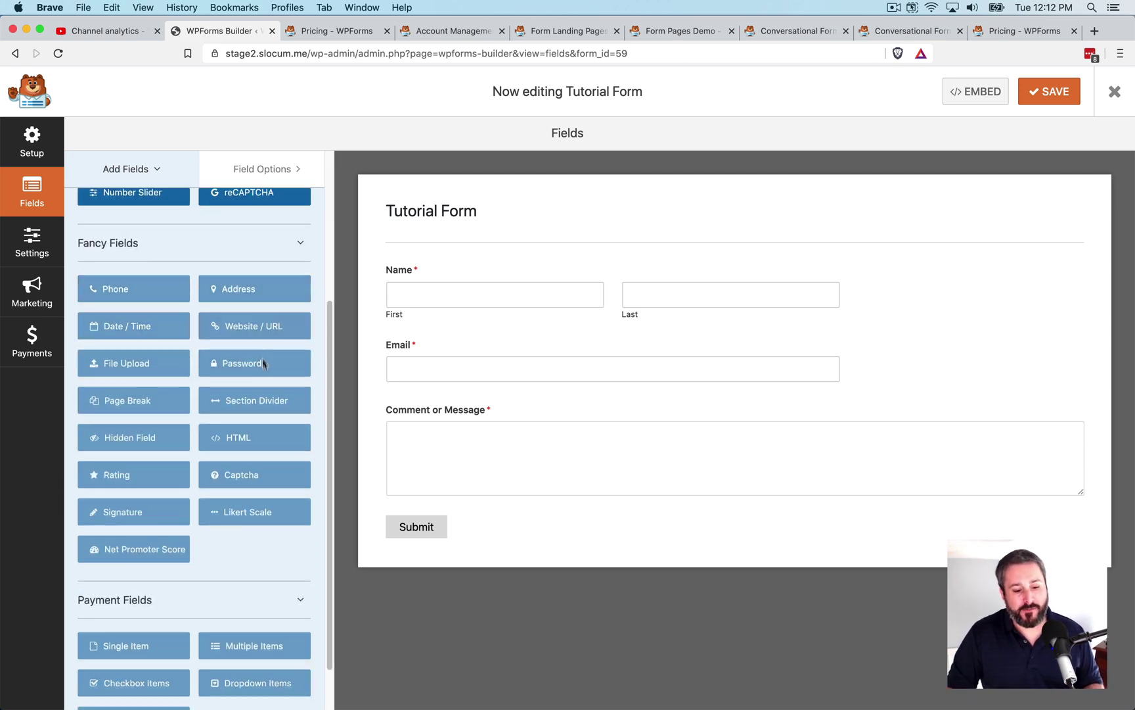
pyautogui.scroll(-2, 150, 660)
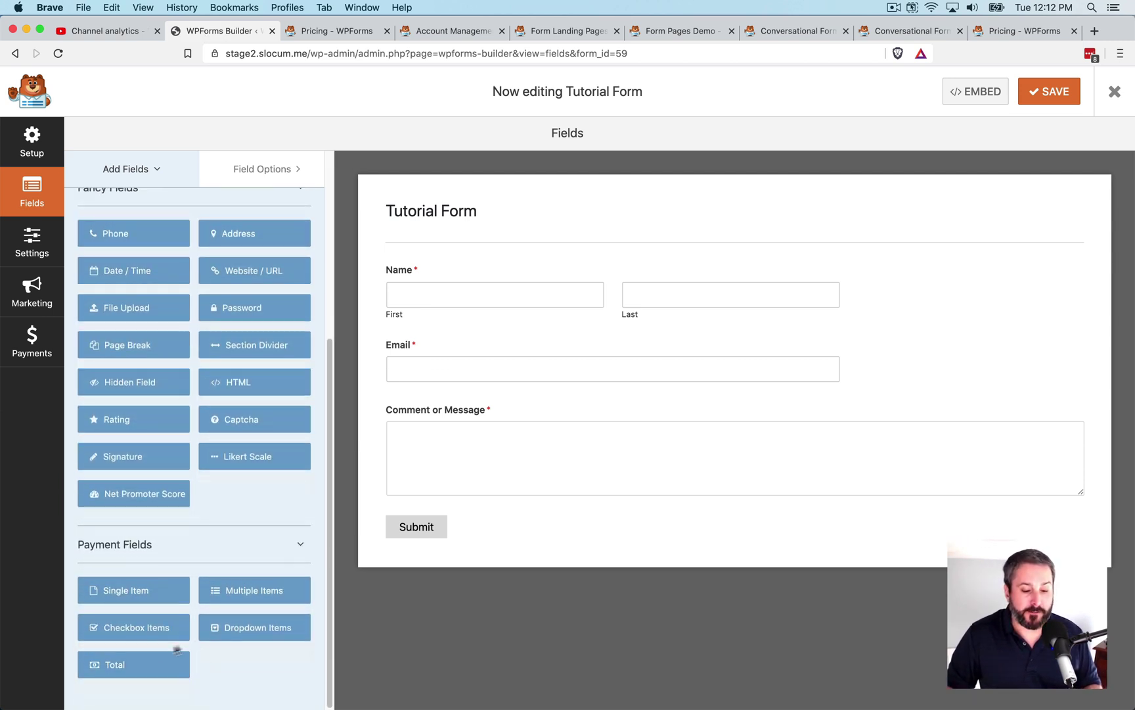
pyautogui.scroll(5, 213, 494)
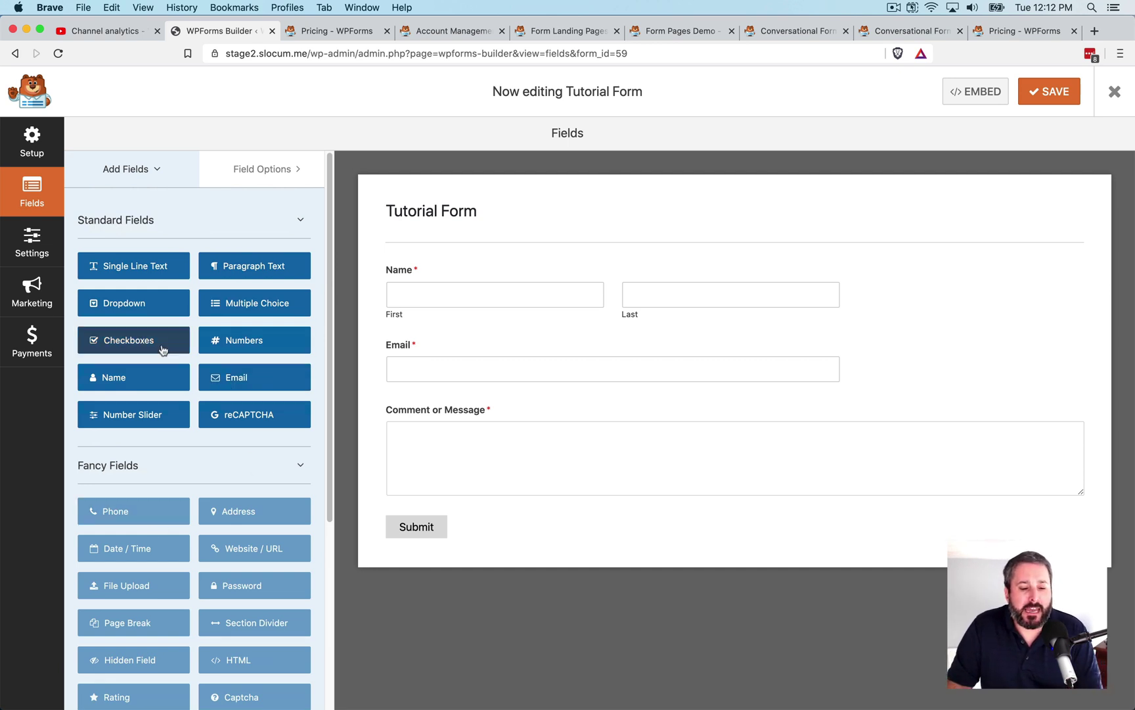
pyautogui.moveTo(133, 265); pyautogui.dragTo(445, 346)
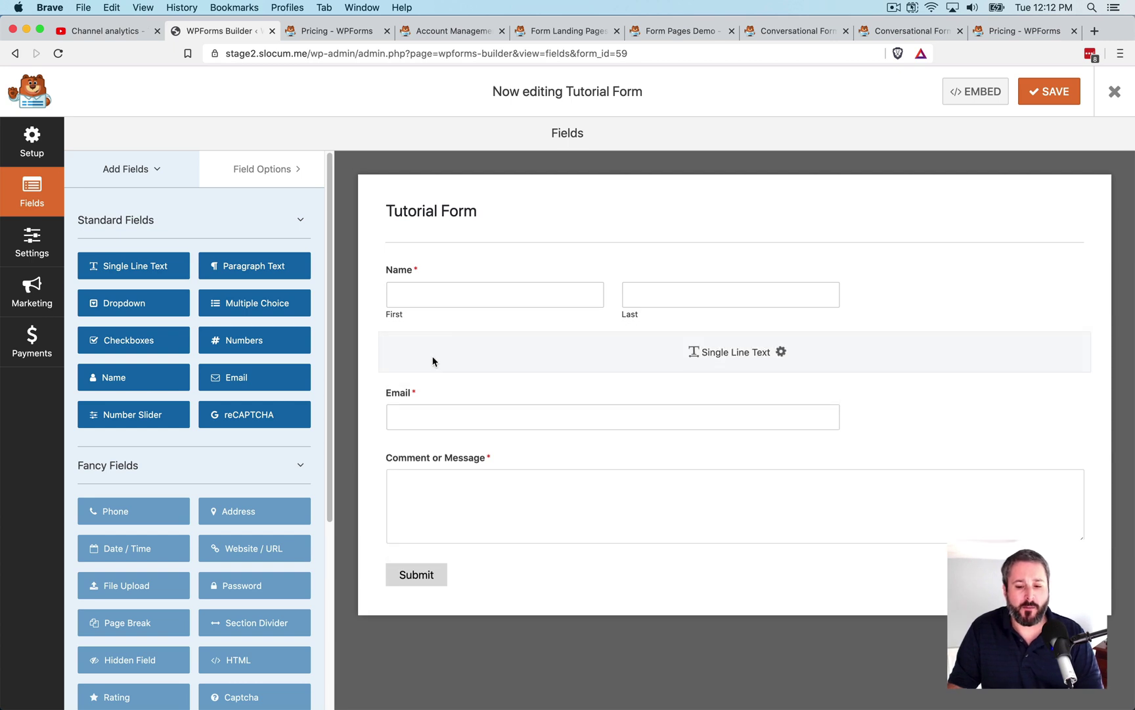
pyautogui.click(982, 366)
# Step: Relabel the new field 'Phone' and move it below the Email field
pyautogui.moveTo(200, 280); pyautogui.dragTo(79, 275)
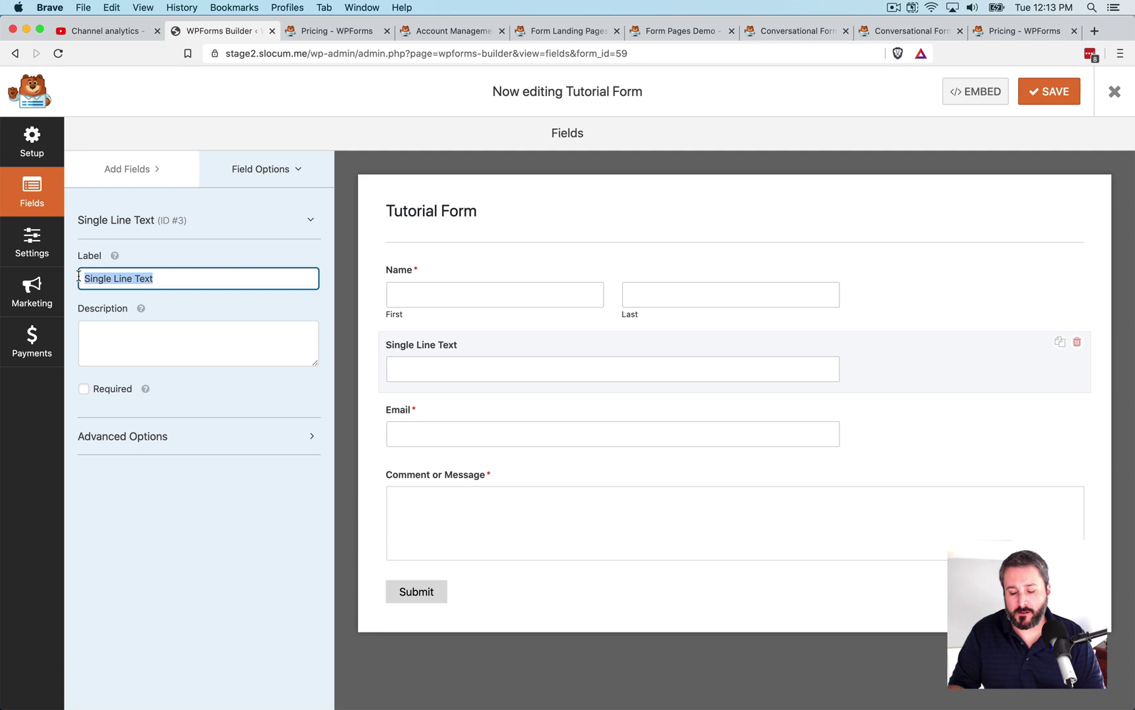
pyautogui.write('Phone')
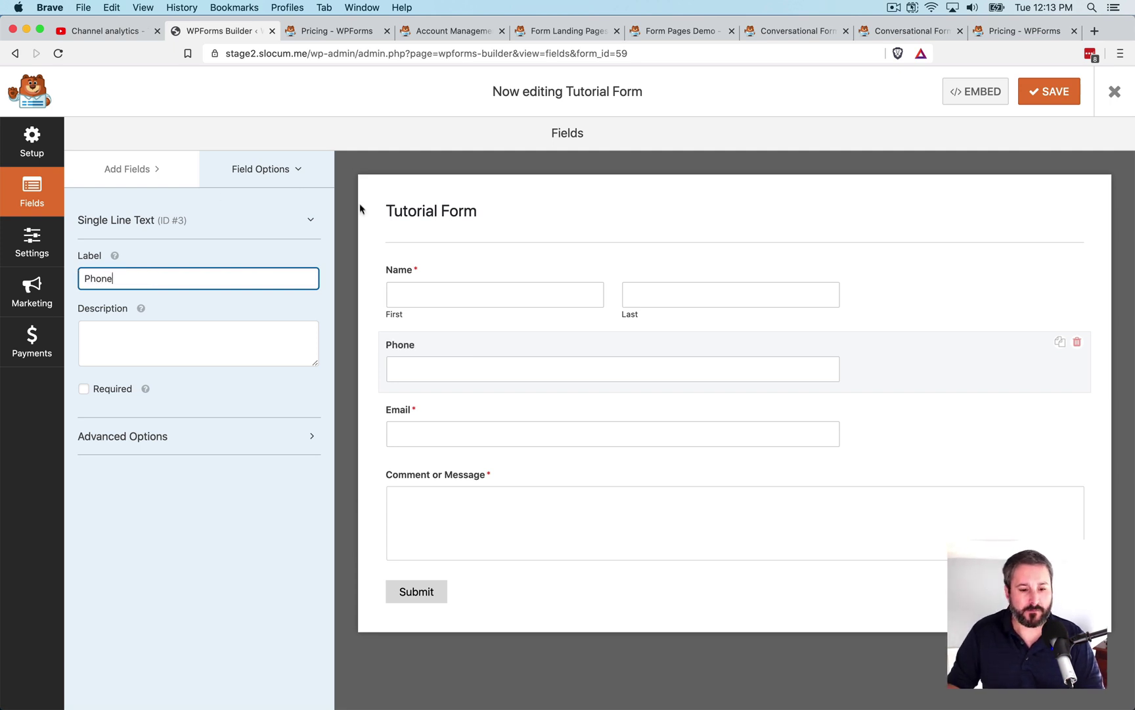
pyautogui.click(195, 184)
pyautogui.moveTo(447, 381); pyautogui.dragTo(492, 434)
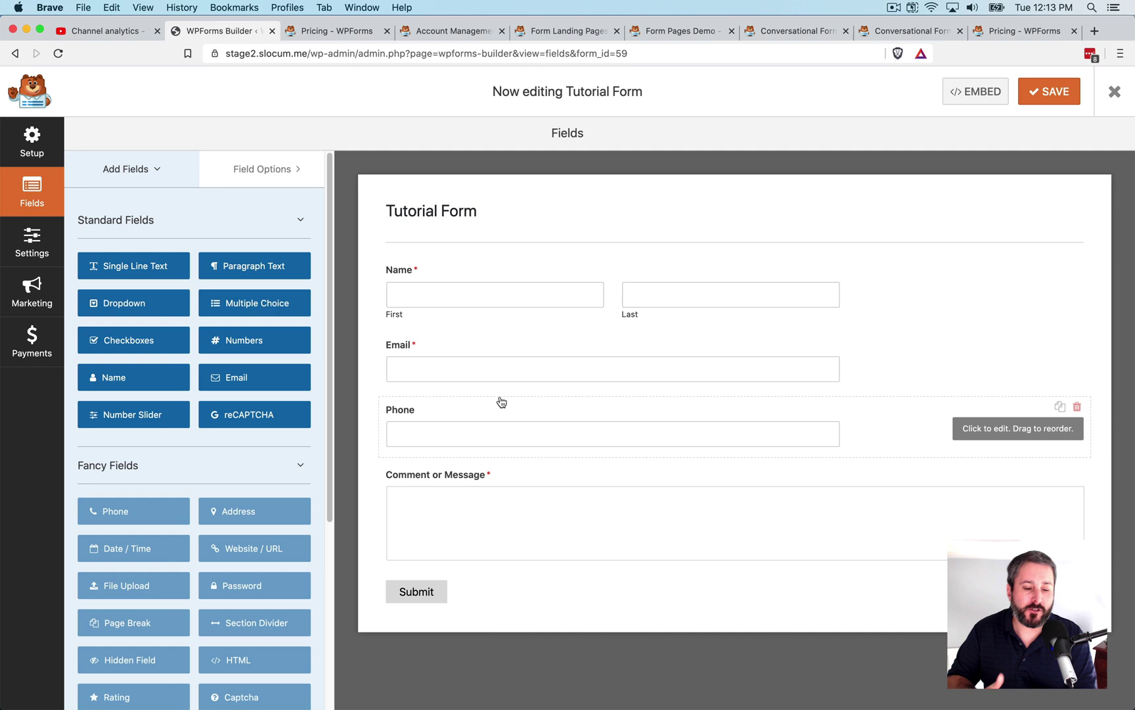
# Step: In General settings, change the submit button text to 'Send now', then view Notifications
pyautogui.click(56, 255)
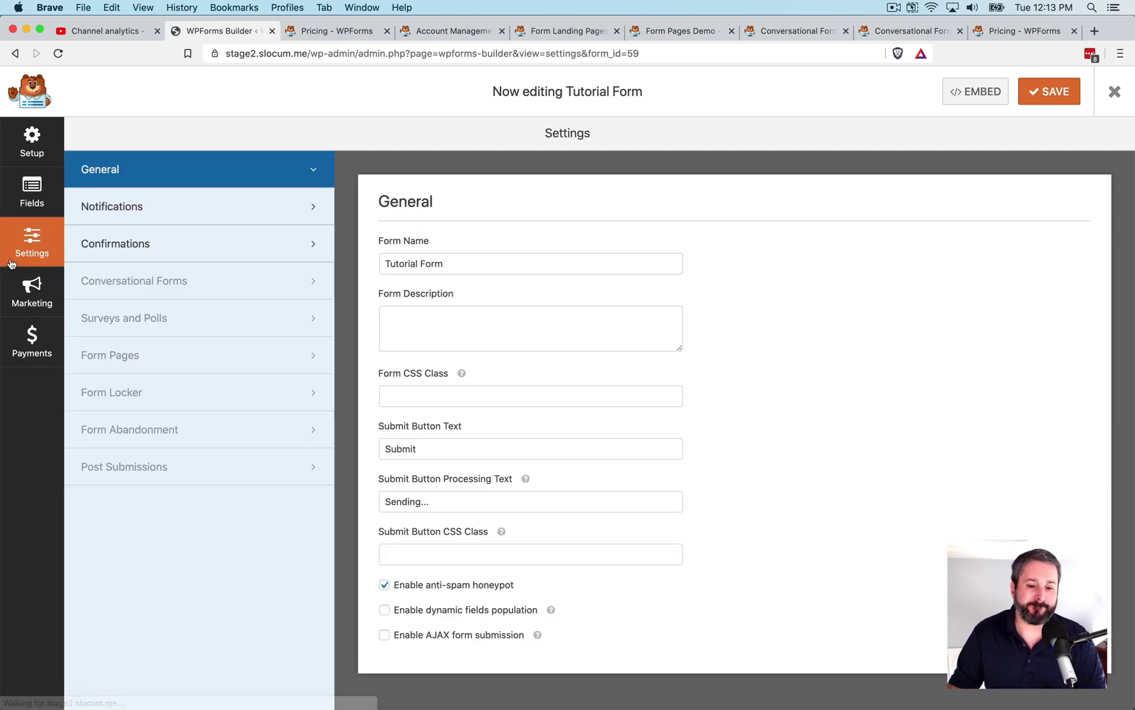
pyautogui.click(473, 259)
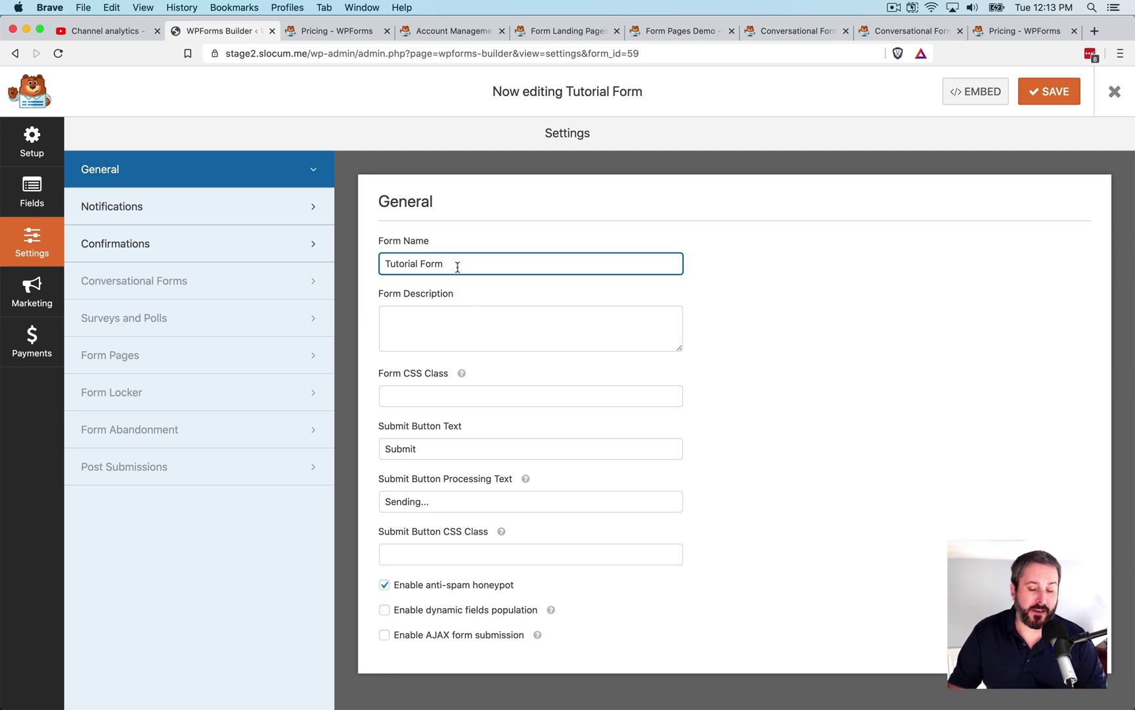
pyautogui.click(476, 319)
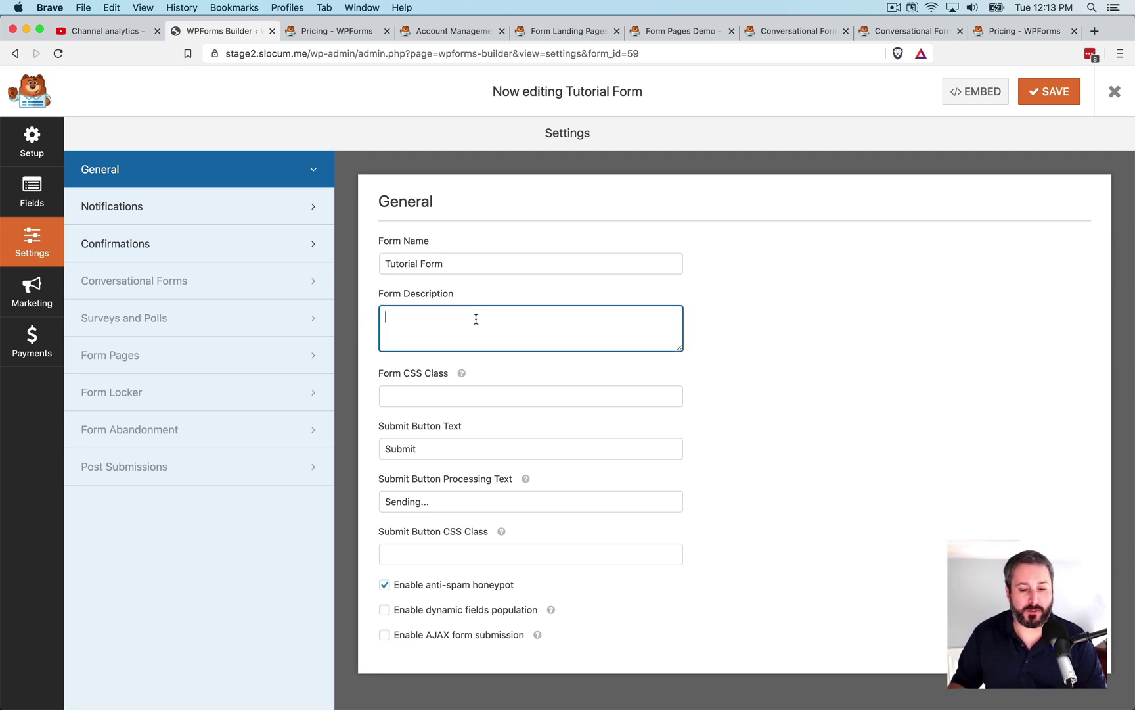
pyautogui.doubleClick(458, 452)
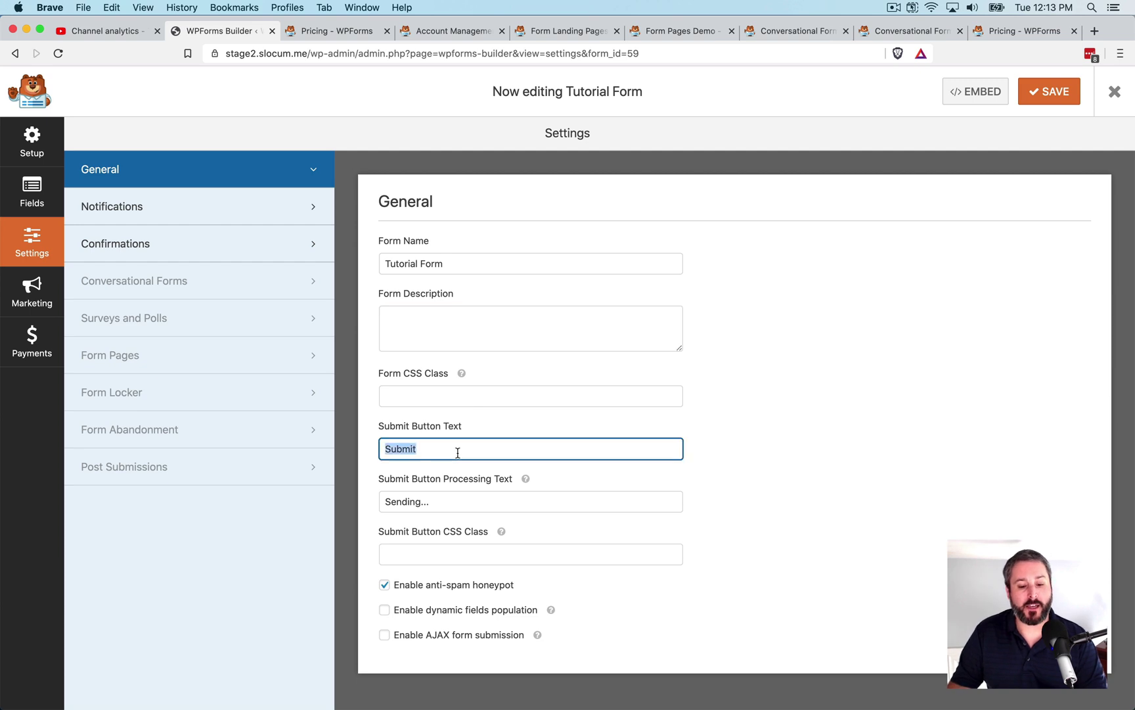
pyautogui.write('Send now')
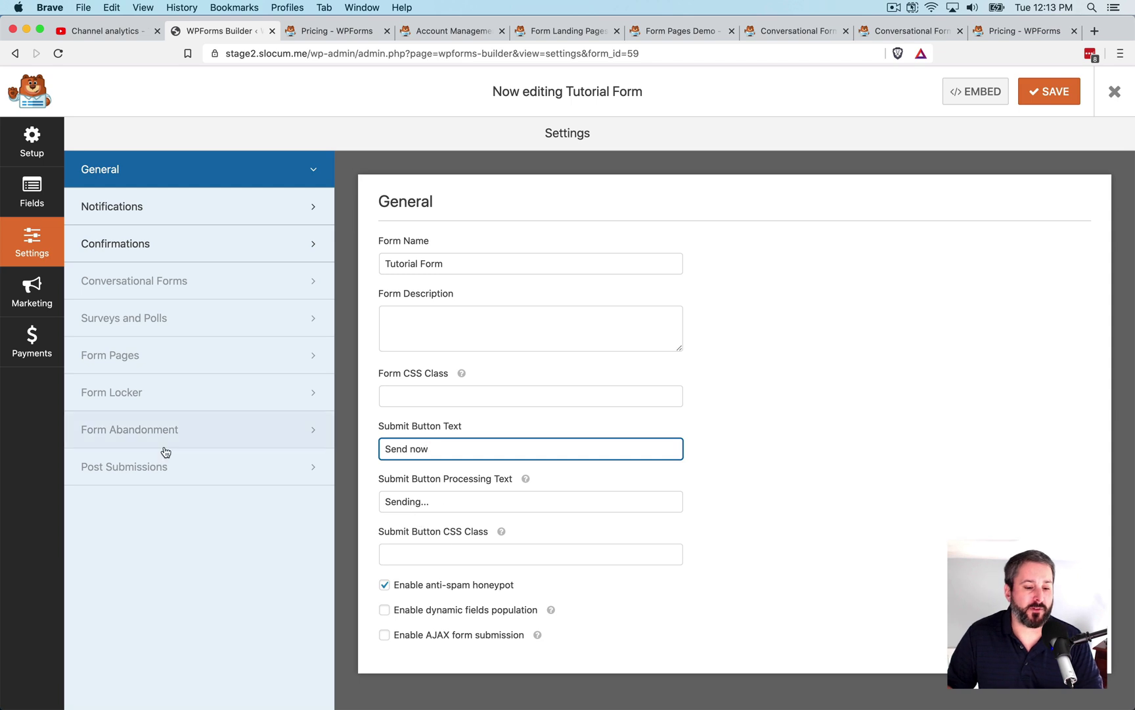
pyautogui.click(181, 211)
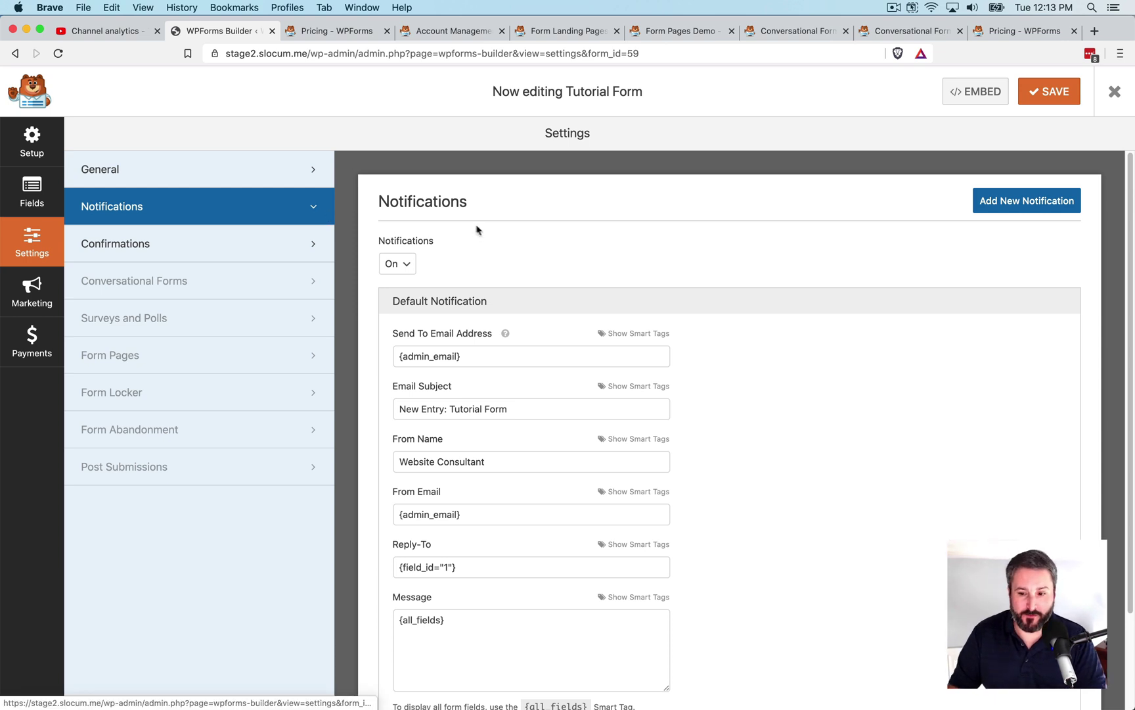
# Step: Append ',email.com' to the default notification's Send To address after {admin_email}
pyautogui.scroll(-1, 484, 226)
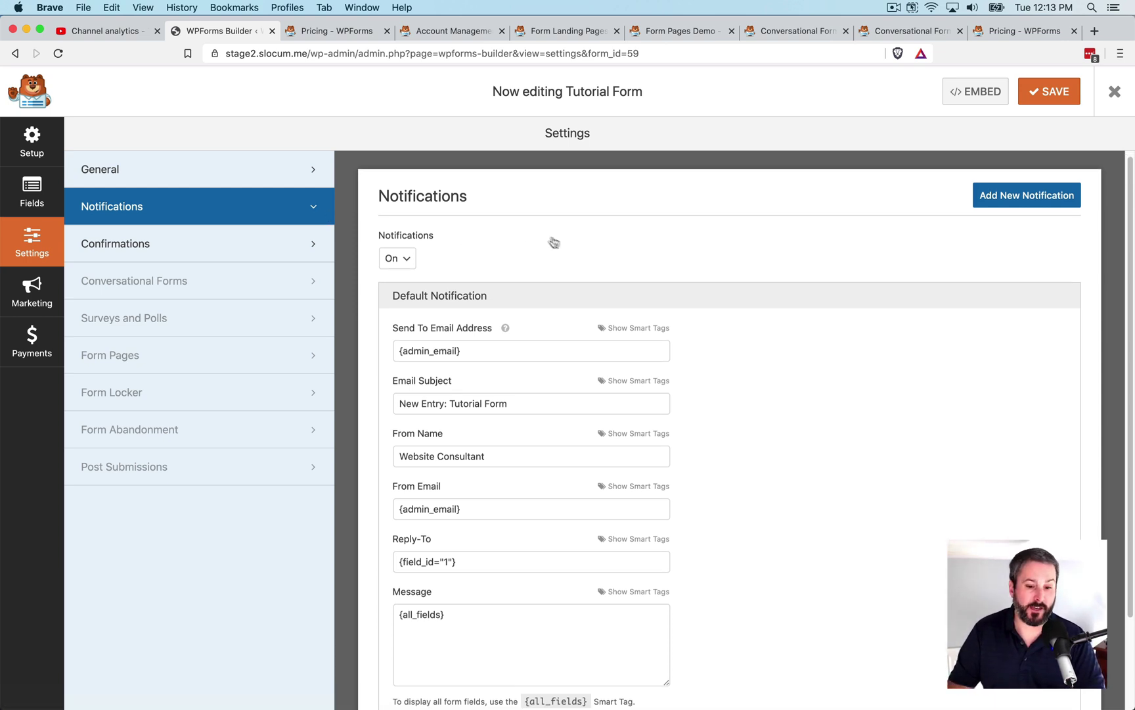
pyautogui.scroll(-3, 571, 243)
pyautogui.scroll(1, 578, 247)
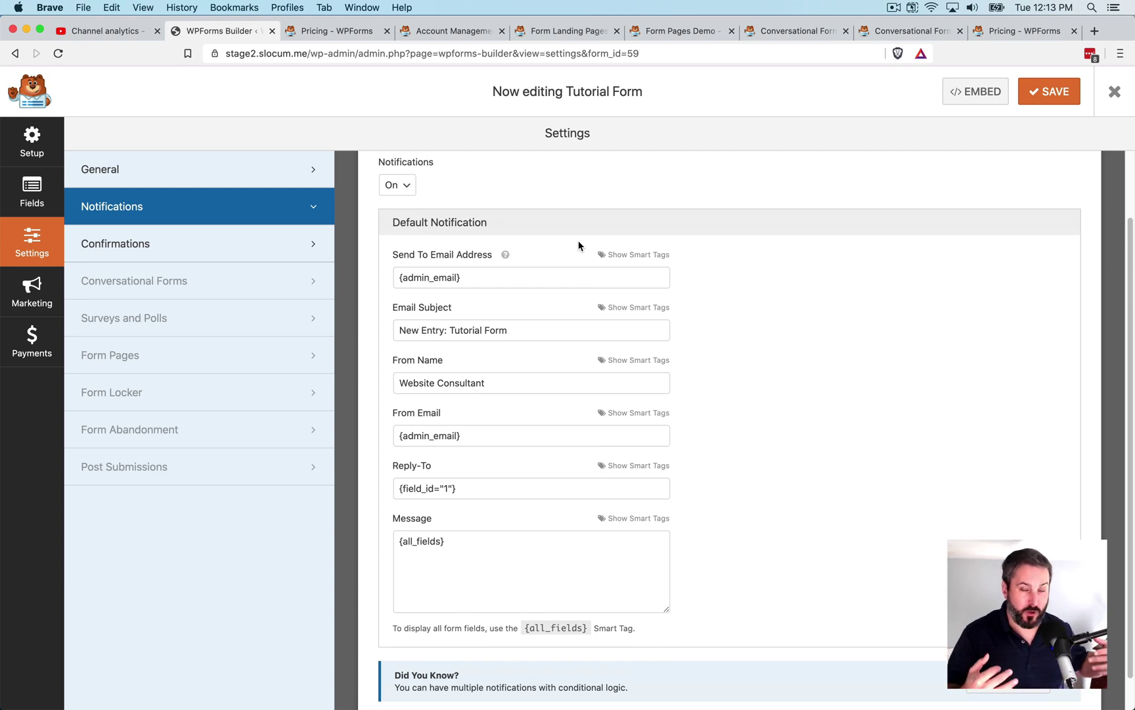
pyautogui.click(564, 272)
pyautogui.write(',email.com')
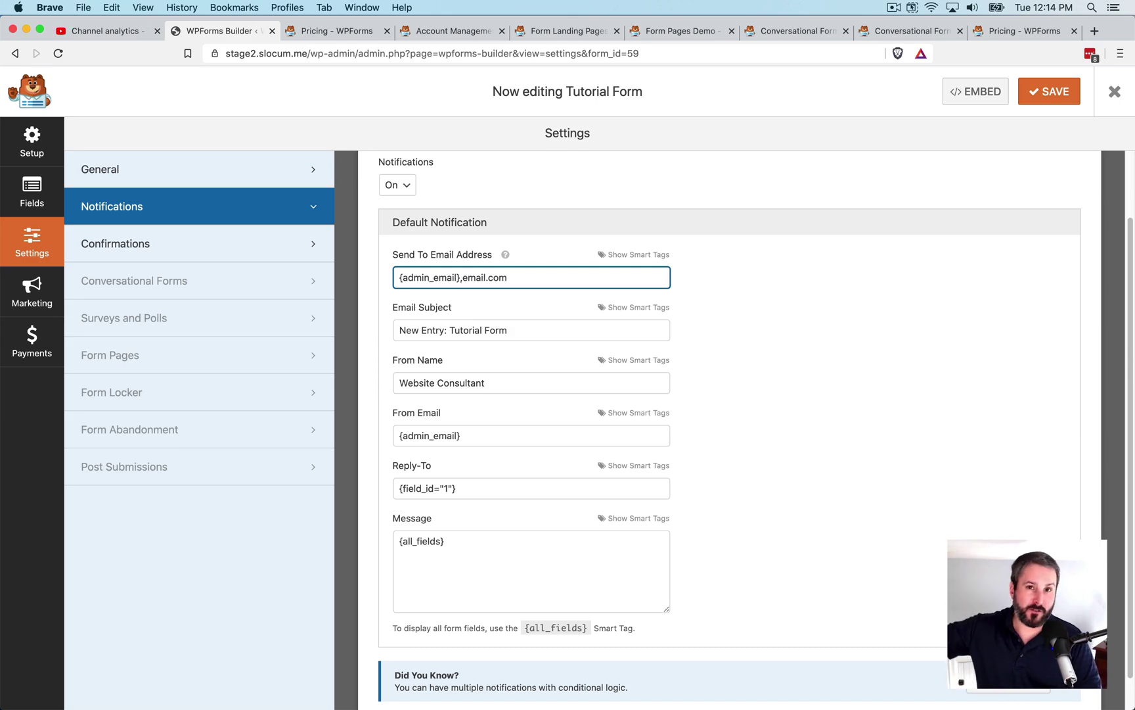
# Step: Try adding a second notification and dismiss the Pro upgrade notice
pyautogui.scroll(2, 677, 309)
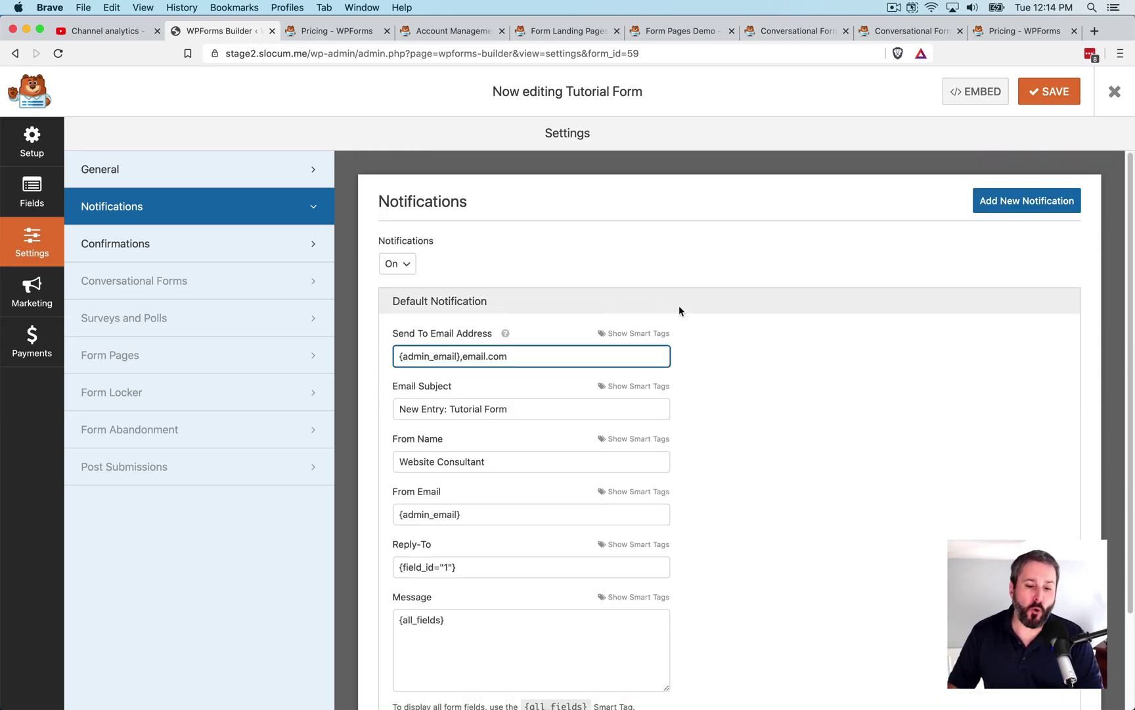
pyautogui.click(992, 205)
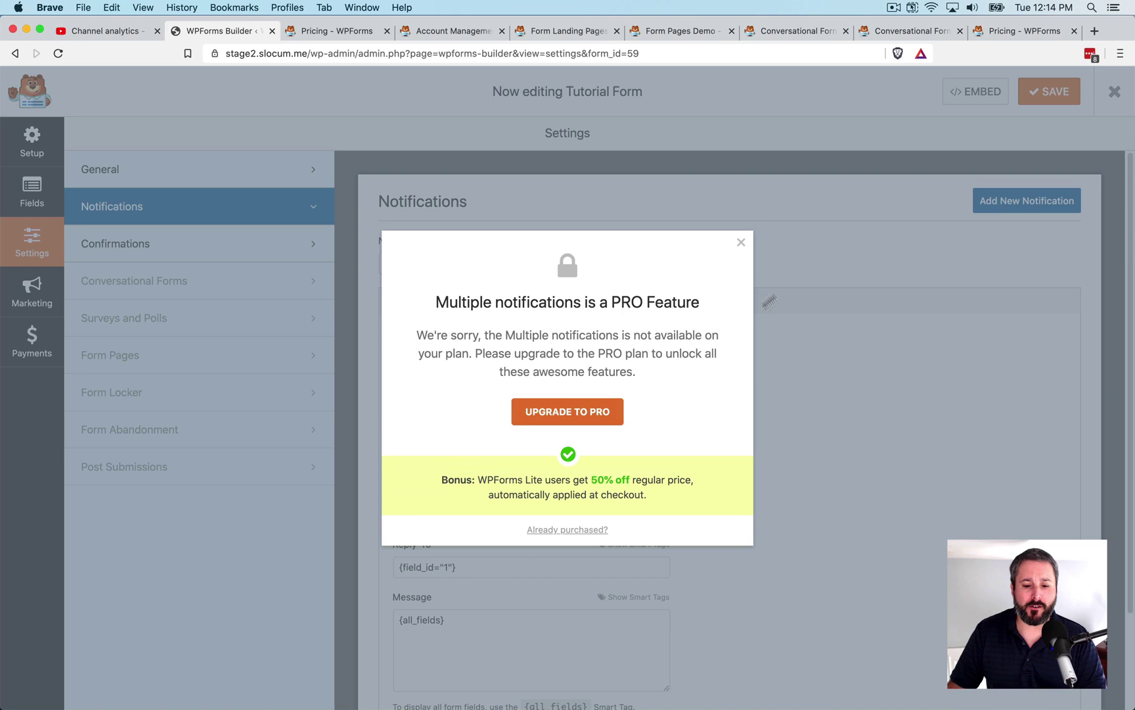
pyautogui.click(740, 244)
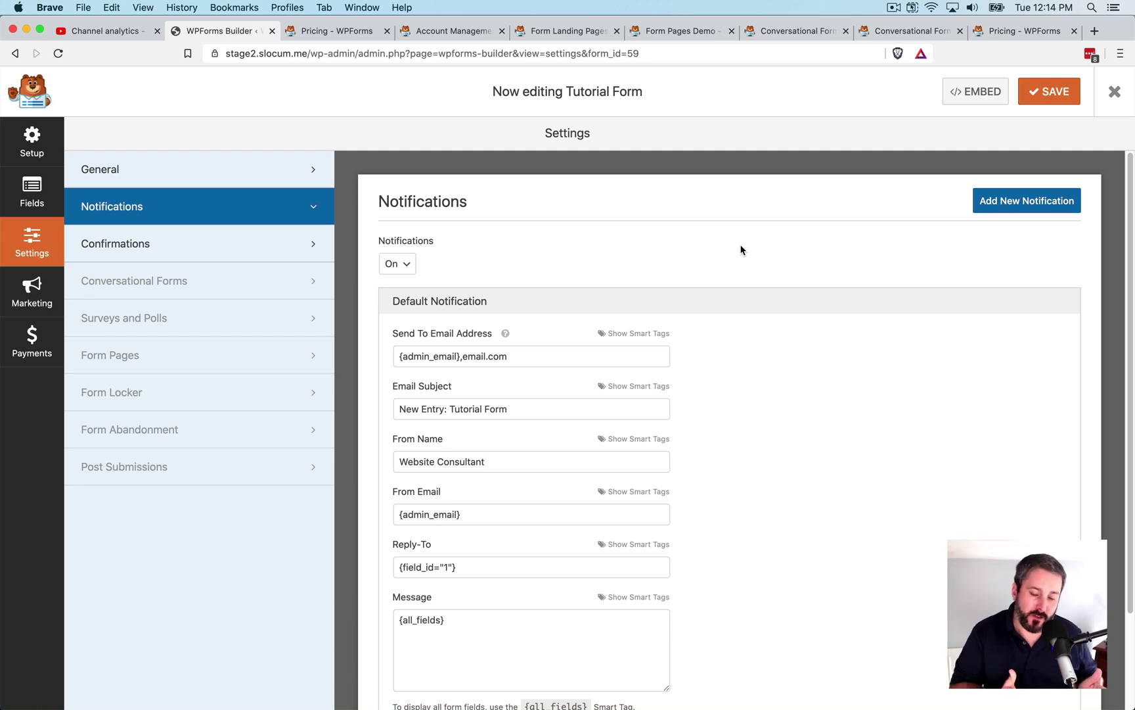
# Step: Open the Confirmations settings and browse confirmation types, briefly choosing Show Page with Contact
pyautogui.click(248, 245)
pyautogui.click(482, 309)
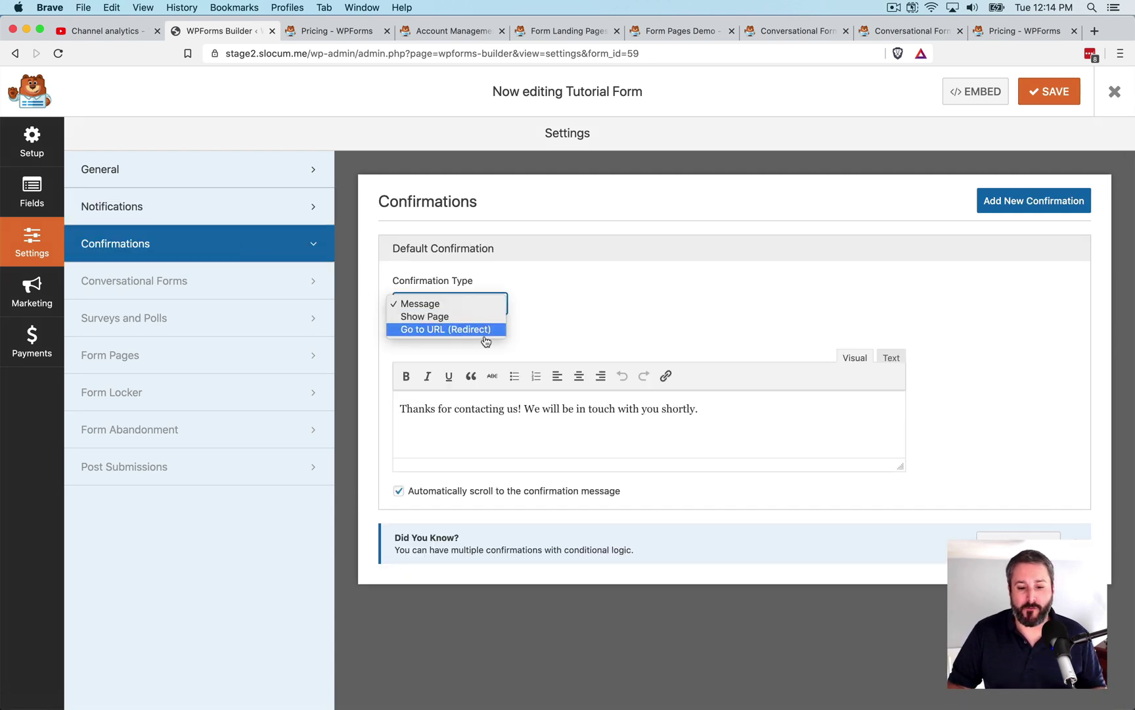
pyautogui.click(589, 365)
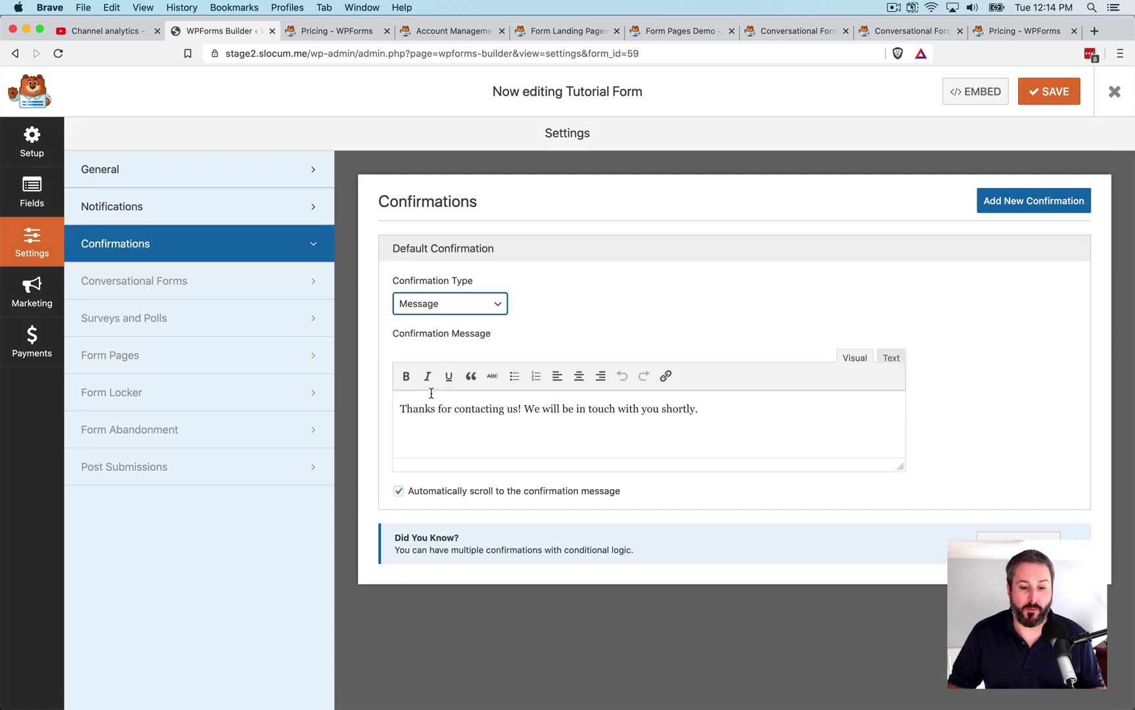
pyautogui.click(489, 312)
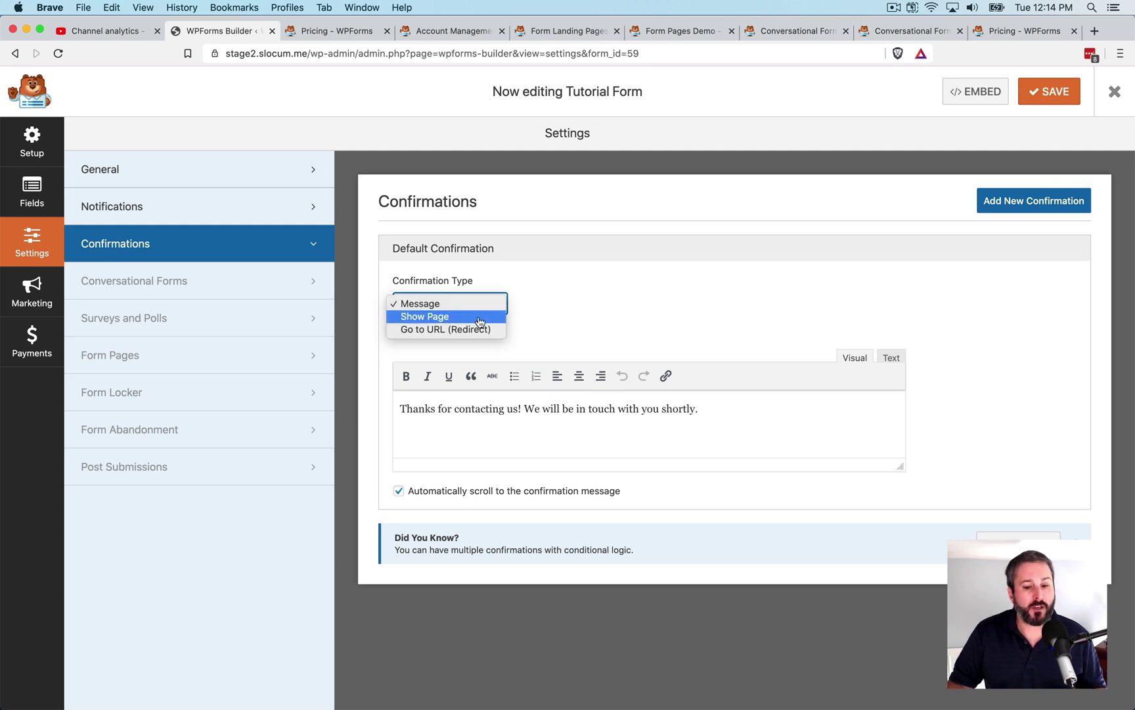
pyautogui.press('Escape')
pyautogui.click(482, 355)
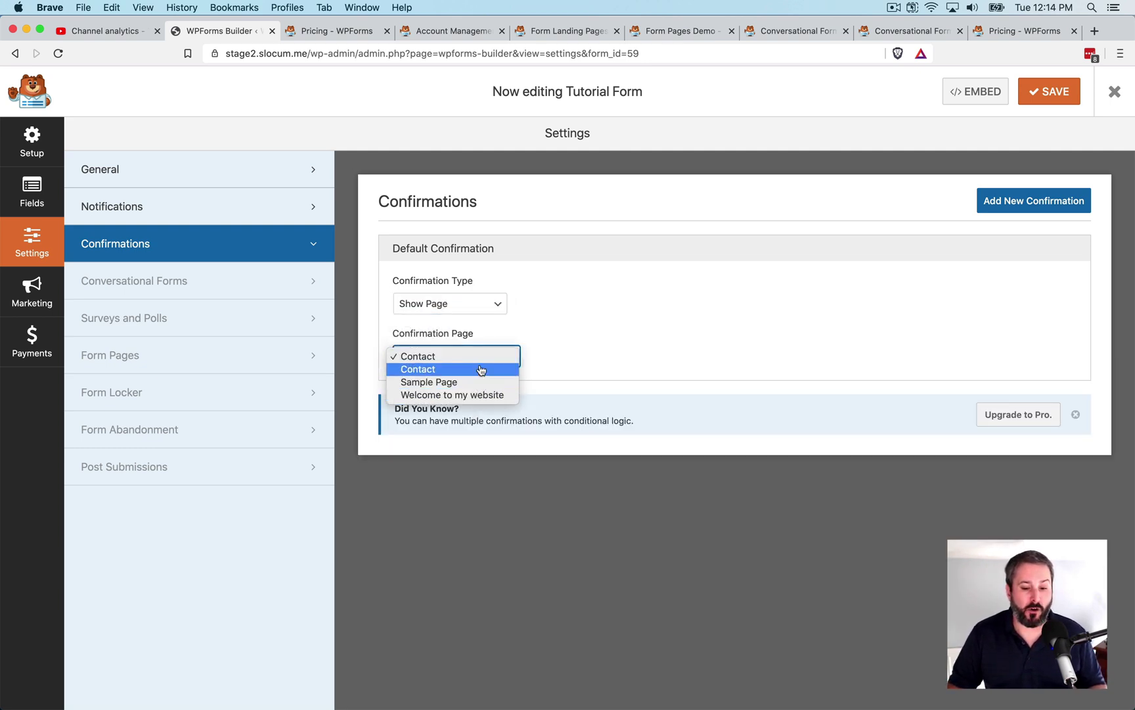
pyautogui.click(489, 307)
pyautogui.click(489, 307)
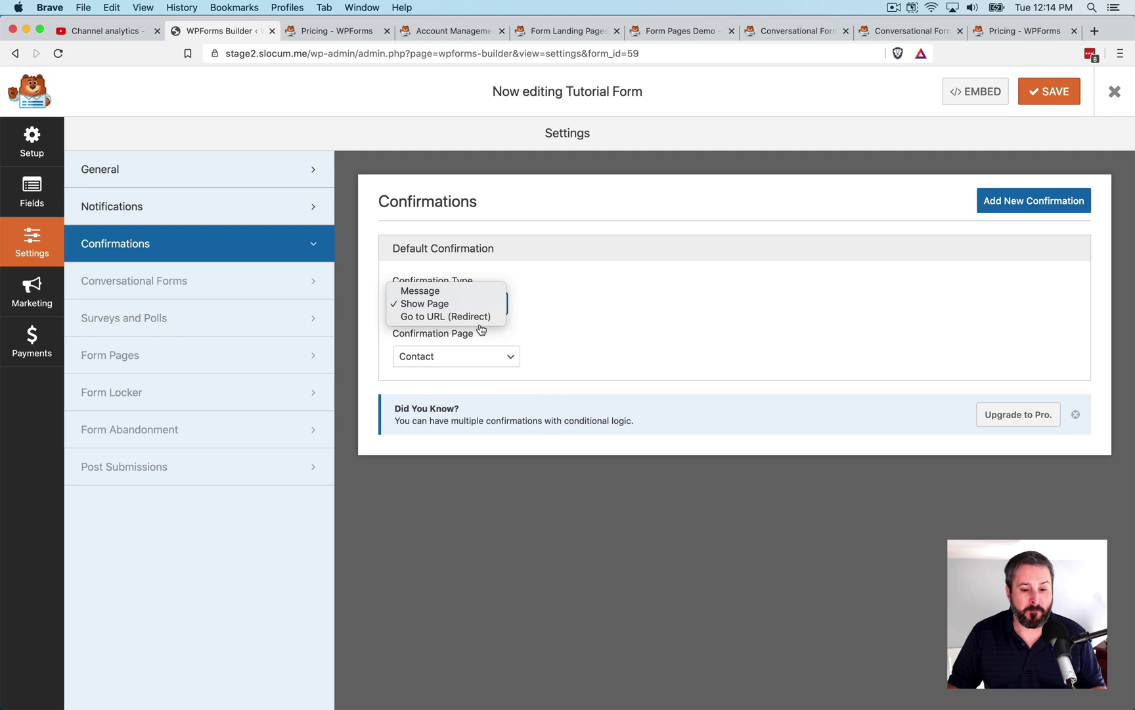
# Step: Set the confirmation type to Go to URL (Redirect) and dismiss the Conversational Forms Pro notice
pyautogui.click(481, 318)
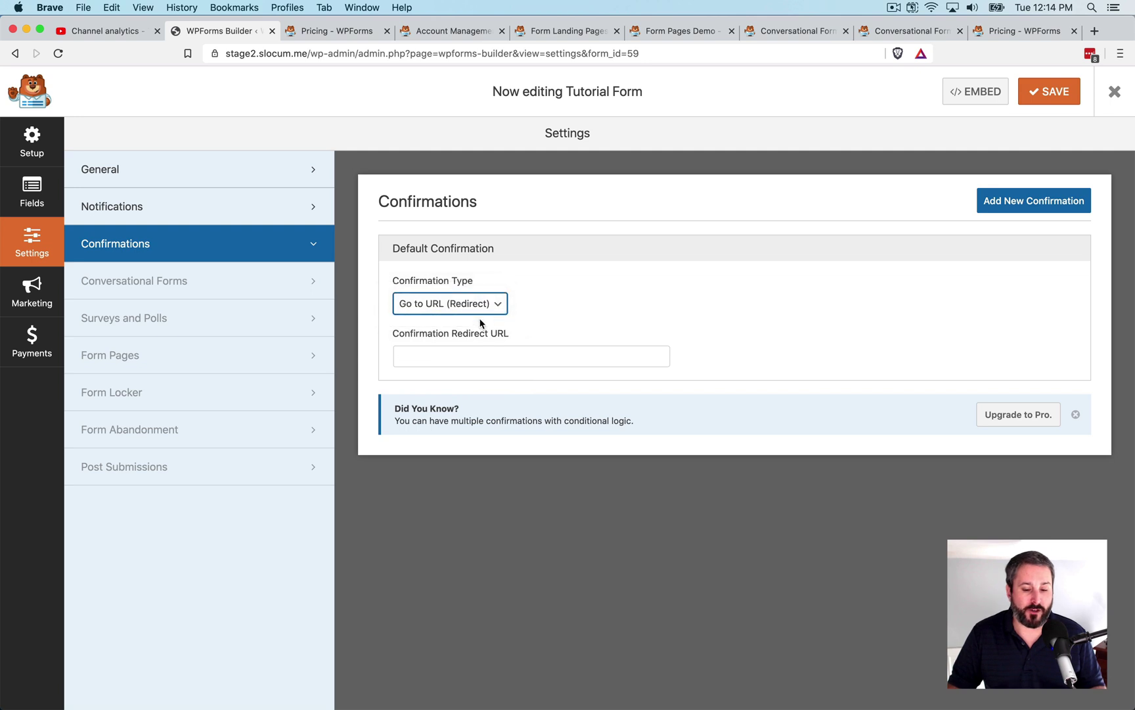
pyautogui.click(255, 283)
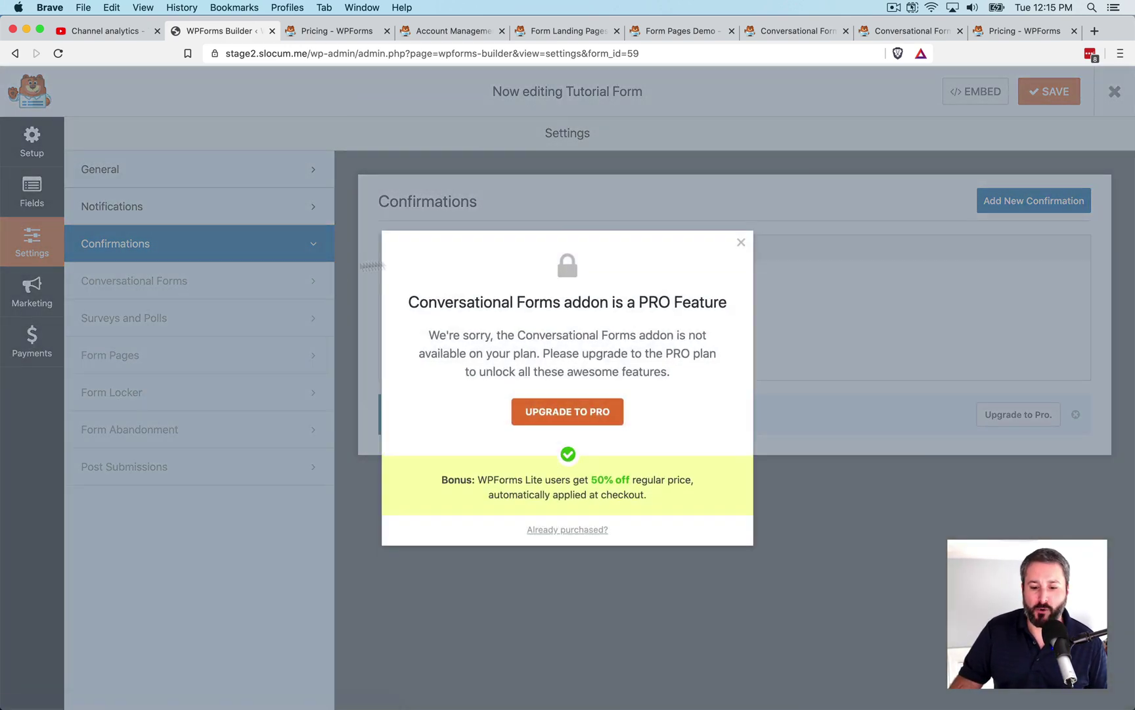
pyautogui.click(742, 241)
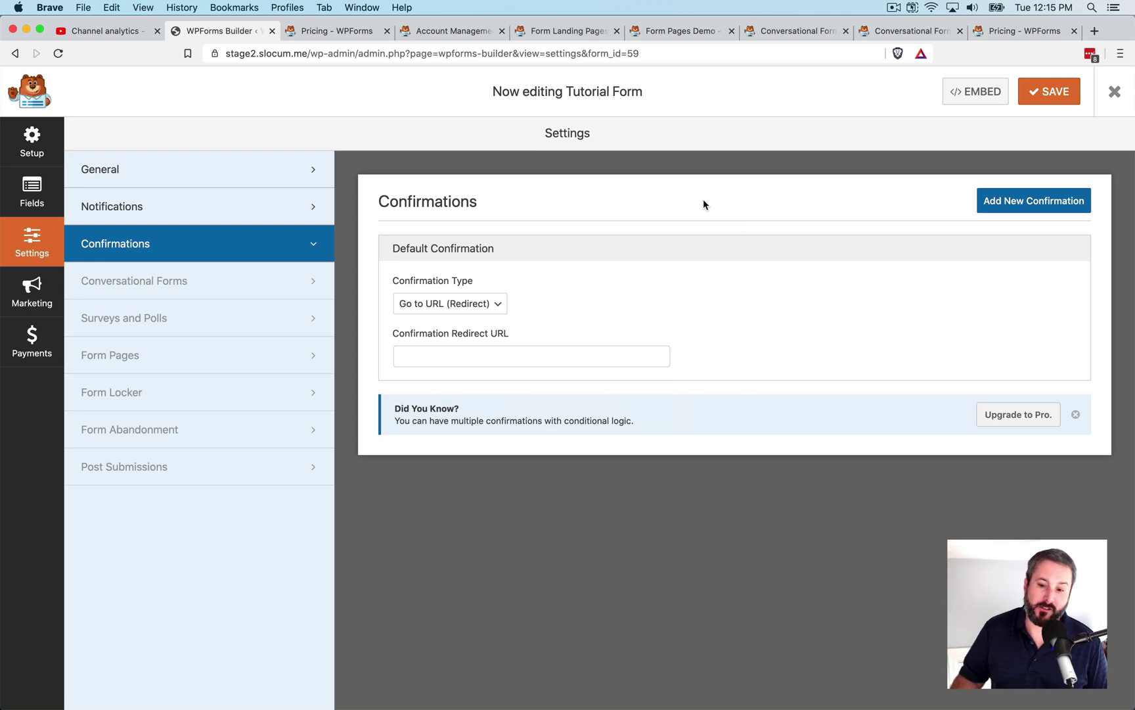
# Step: Open the Conversational Forms demo and answer the first and last name question
pyautogui.click(883, 32)
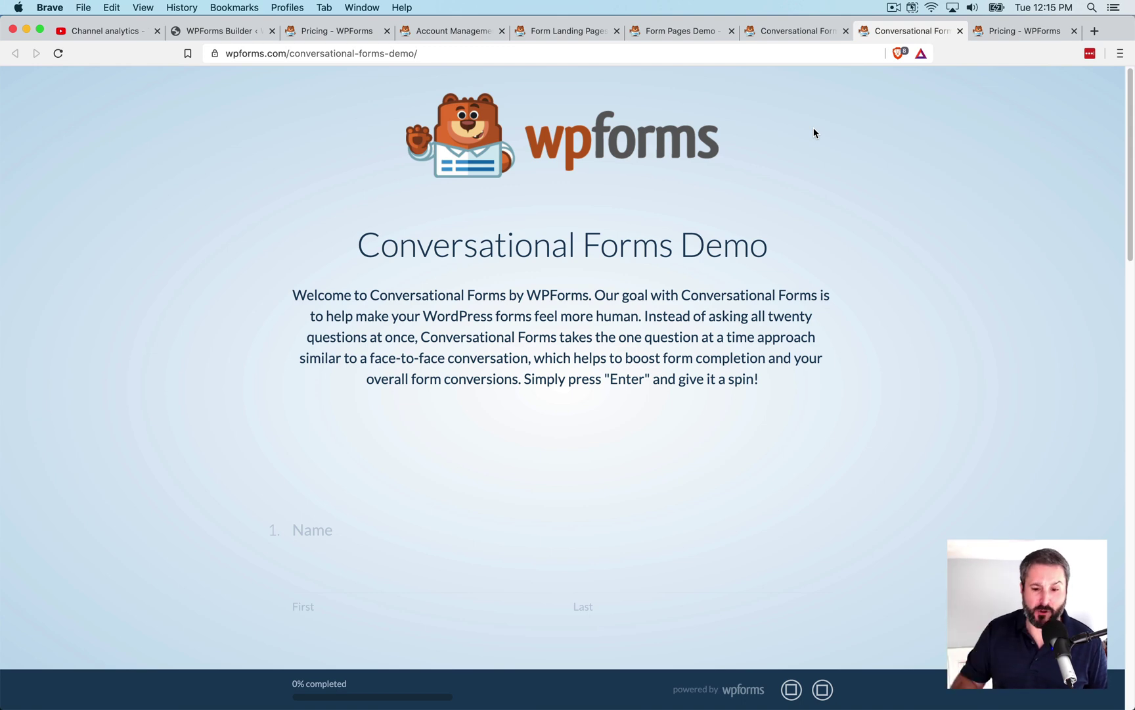
pyautogui.scroll(-3, 355, 553)
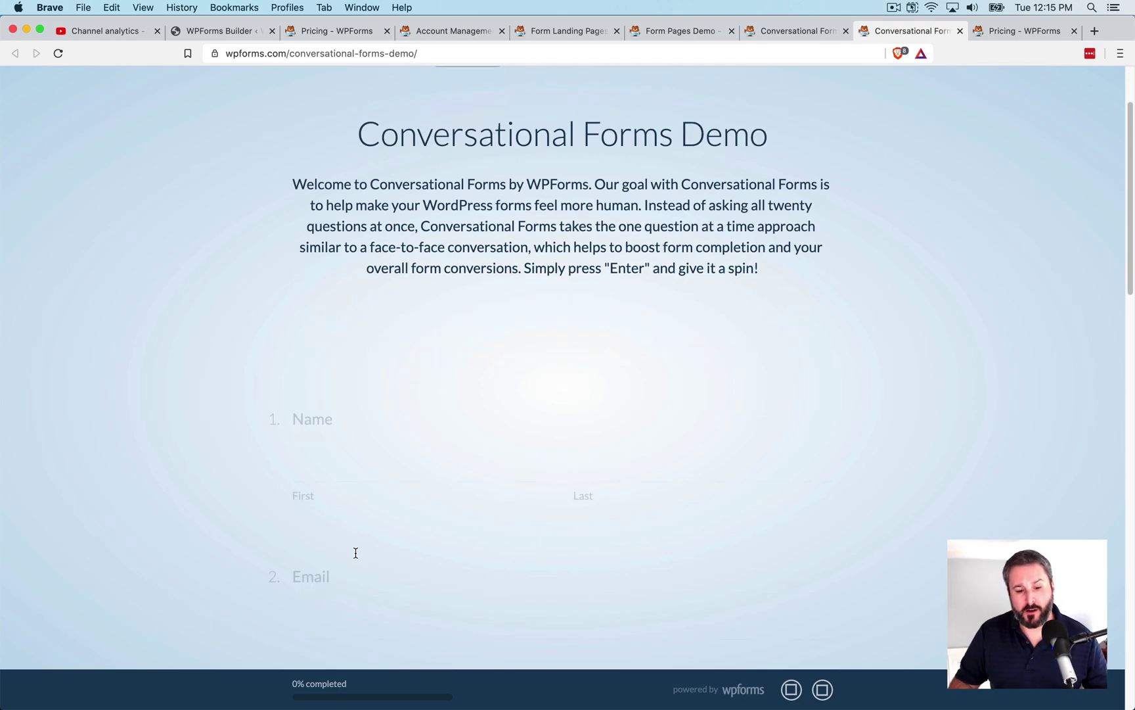
pyautogui.scroll(-3, 356, 552)
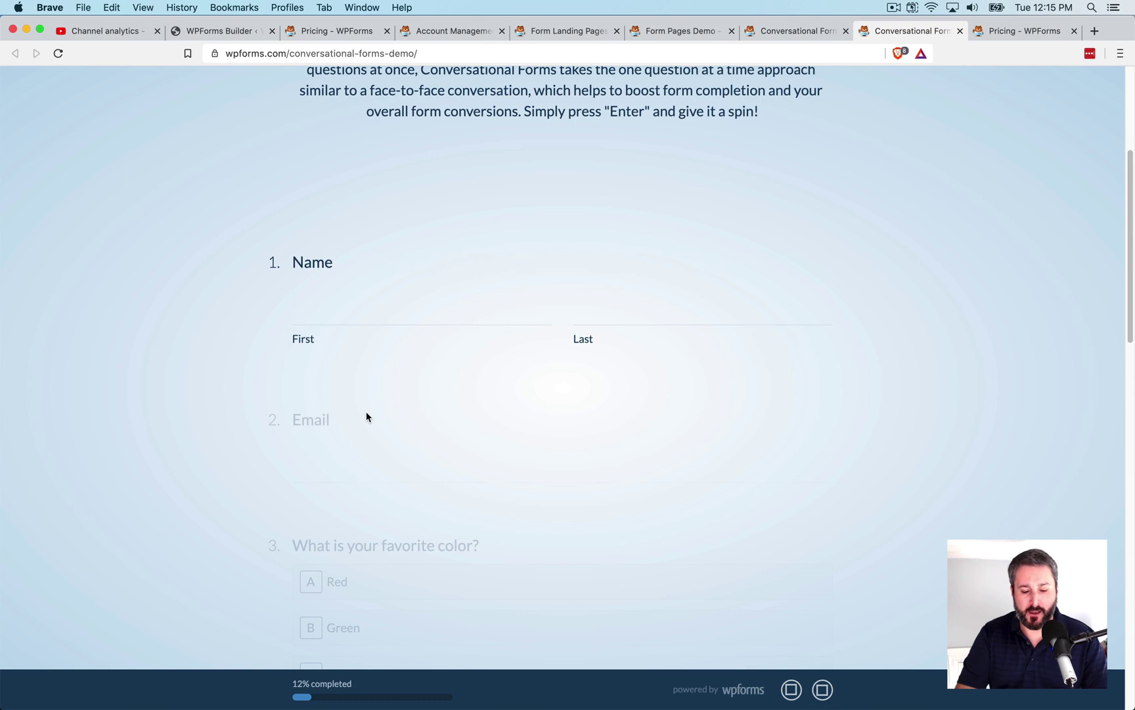
pyautogui.write('Joe')
pyautogui.press('Tab')
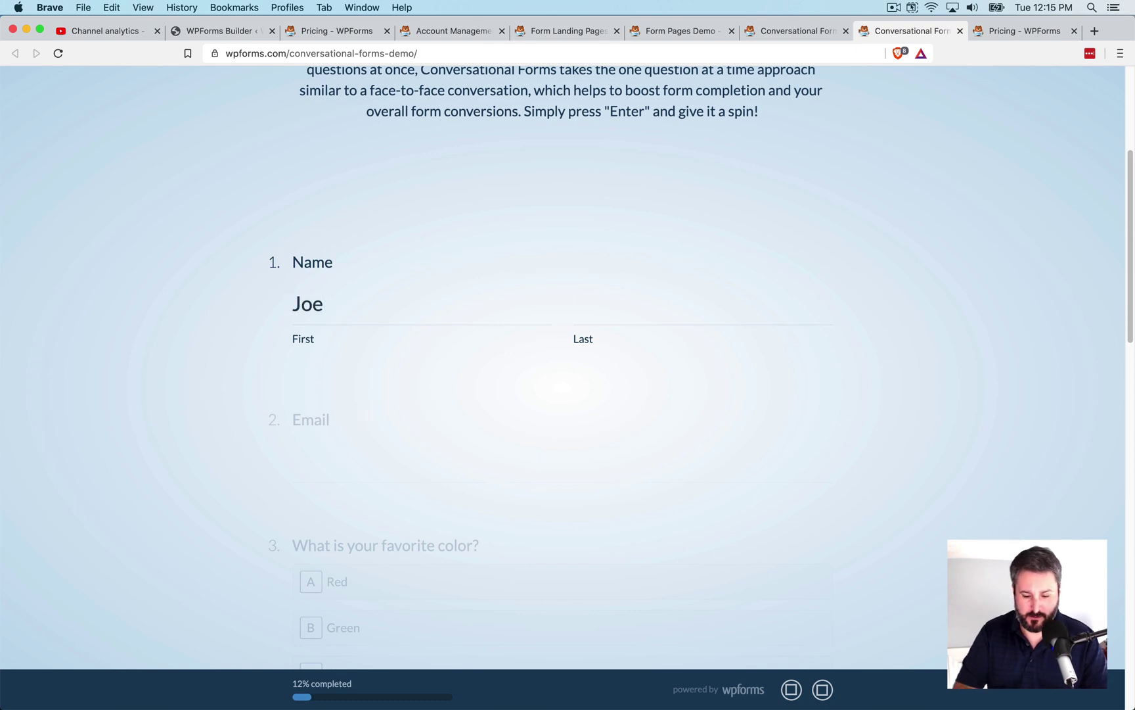
pyautogui.write('Userw')
pyautogui.press('BackSpace')
pyautogui.press('Return')
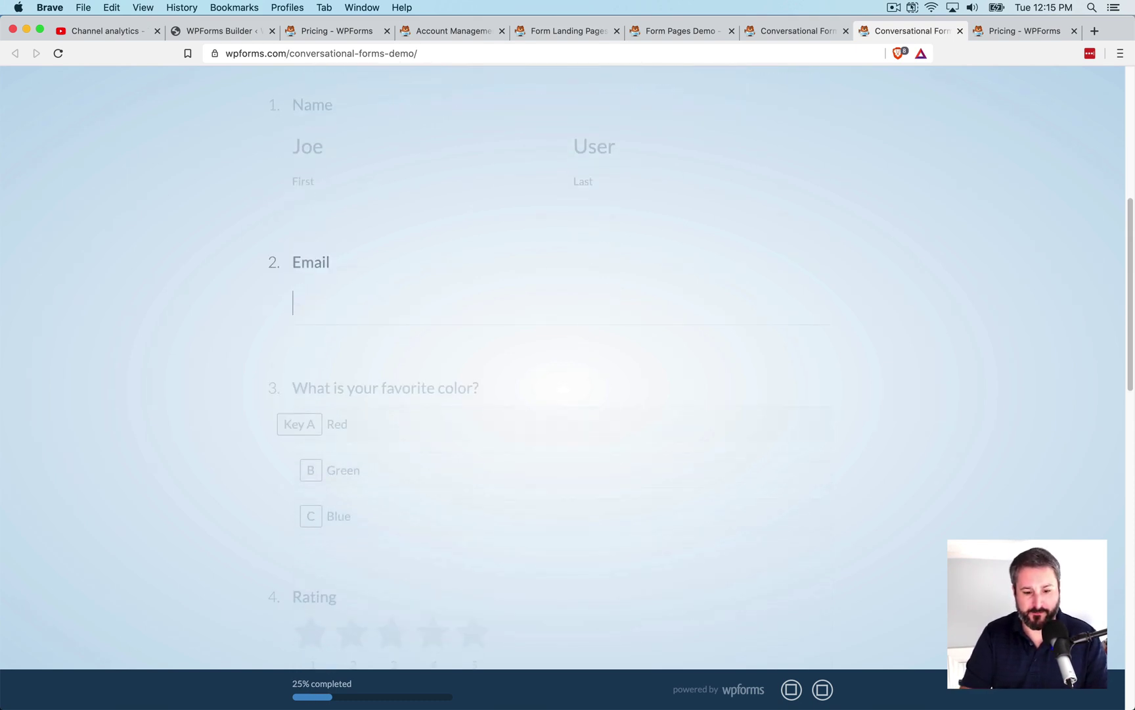
# Step: Enter an email address, adding the missing @, and advance to the favorite color question
pyautogui.write('thisisates')
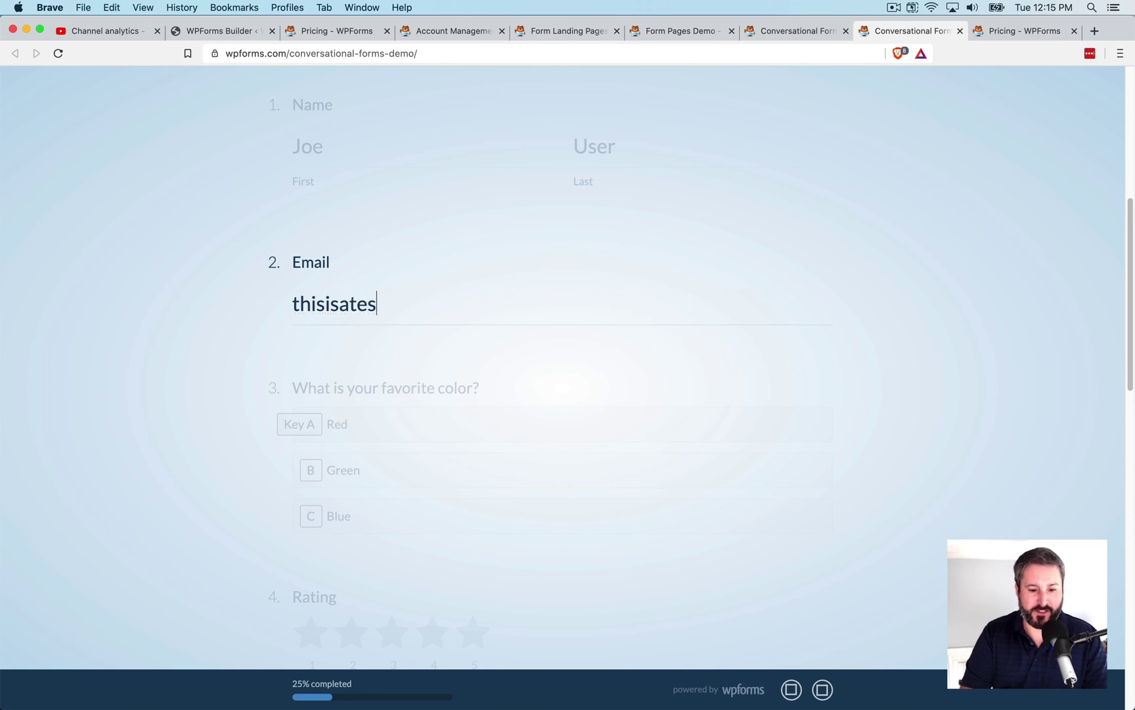
pyautogui.write('t.com')
pyautogui.press('Return')
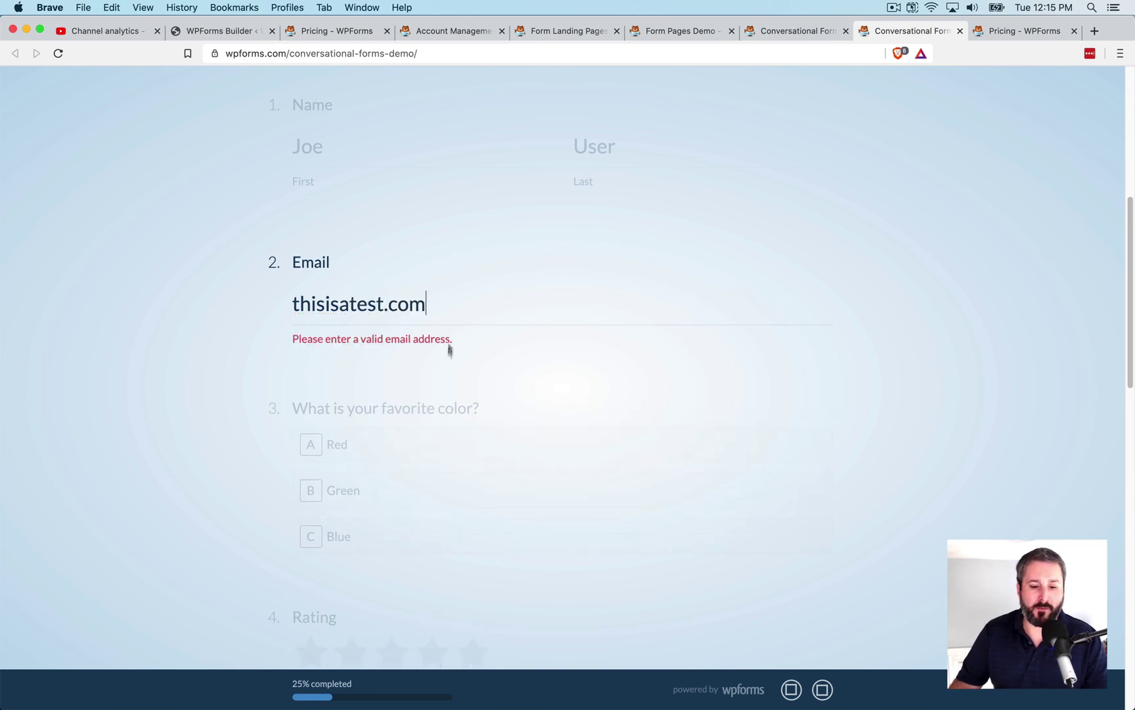
pyautogui.click(318, 304)
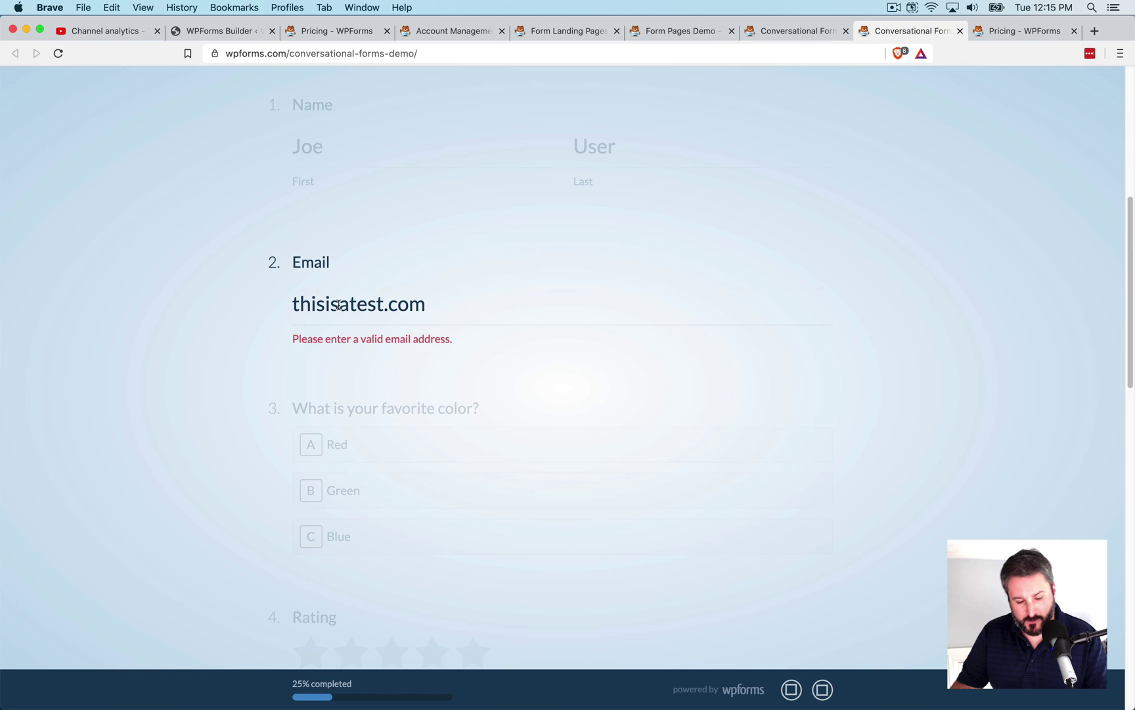
pyautogui.click(317, 304)
pyautogui.write('@')
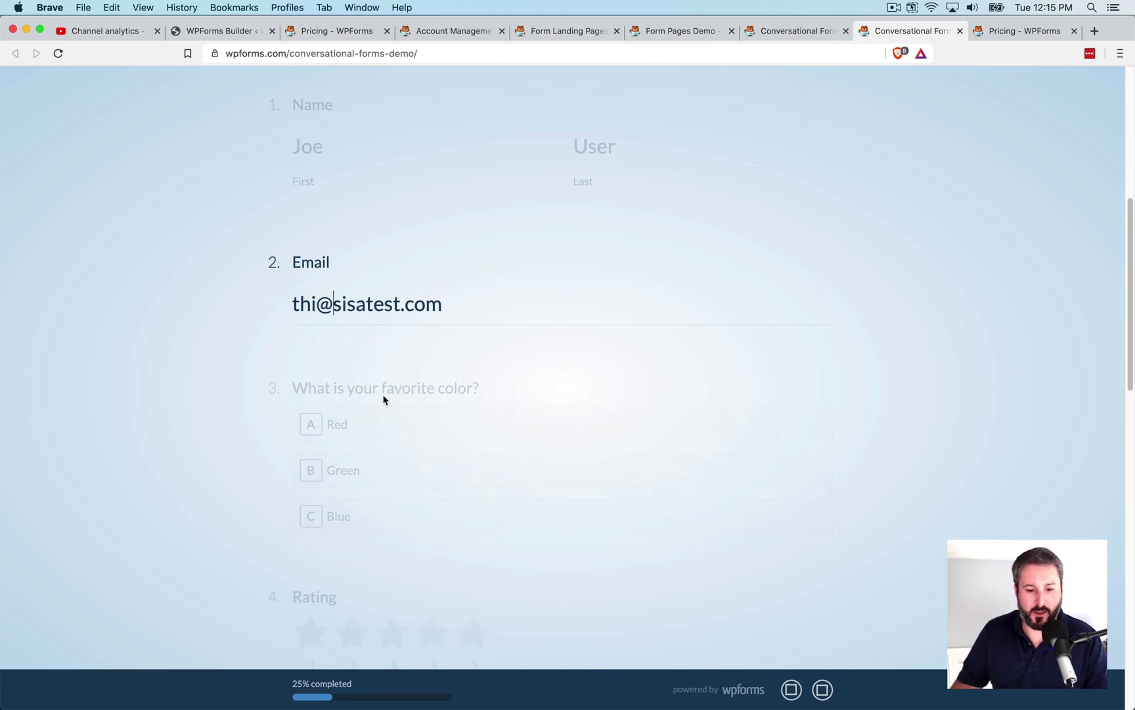
pyautogui.press('Return')
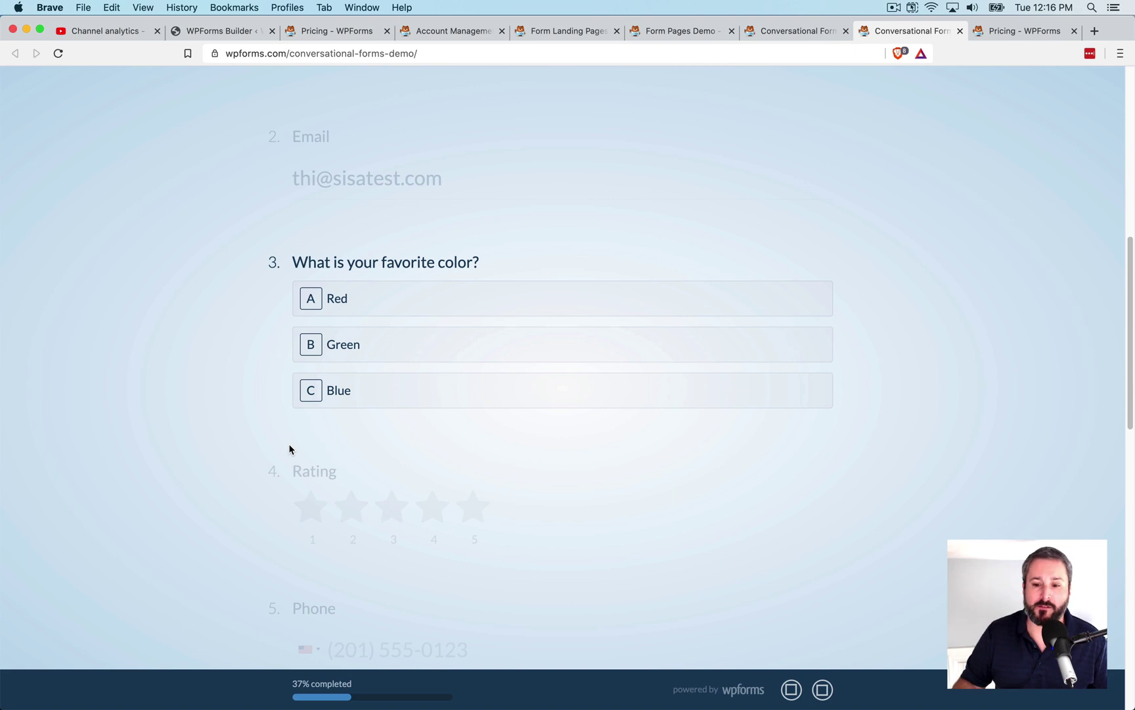
# Step: Look over the Form Landing Pages and Form Pages demo on wpforms.com, then return to the builder
pyautogui.click(225, 38)
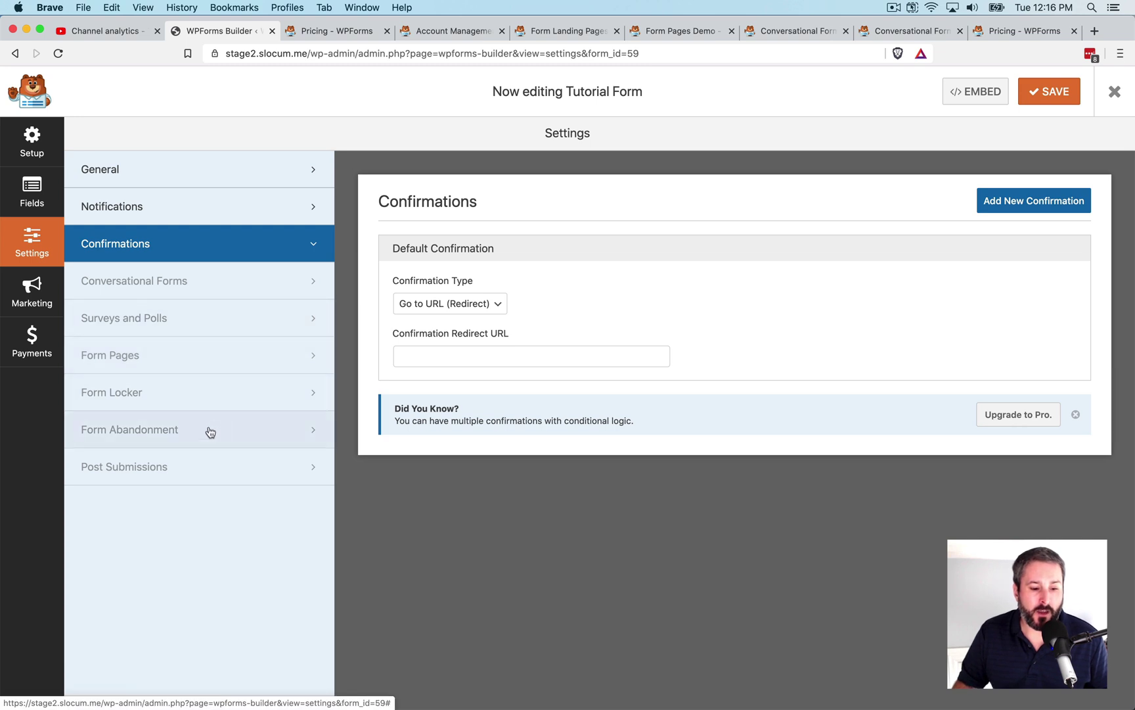
pyautogui.click(562, 25)
pyautogui.click(667, 30)
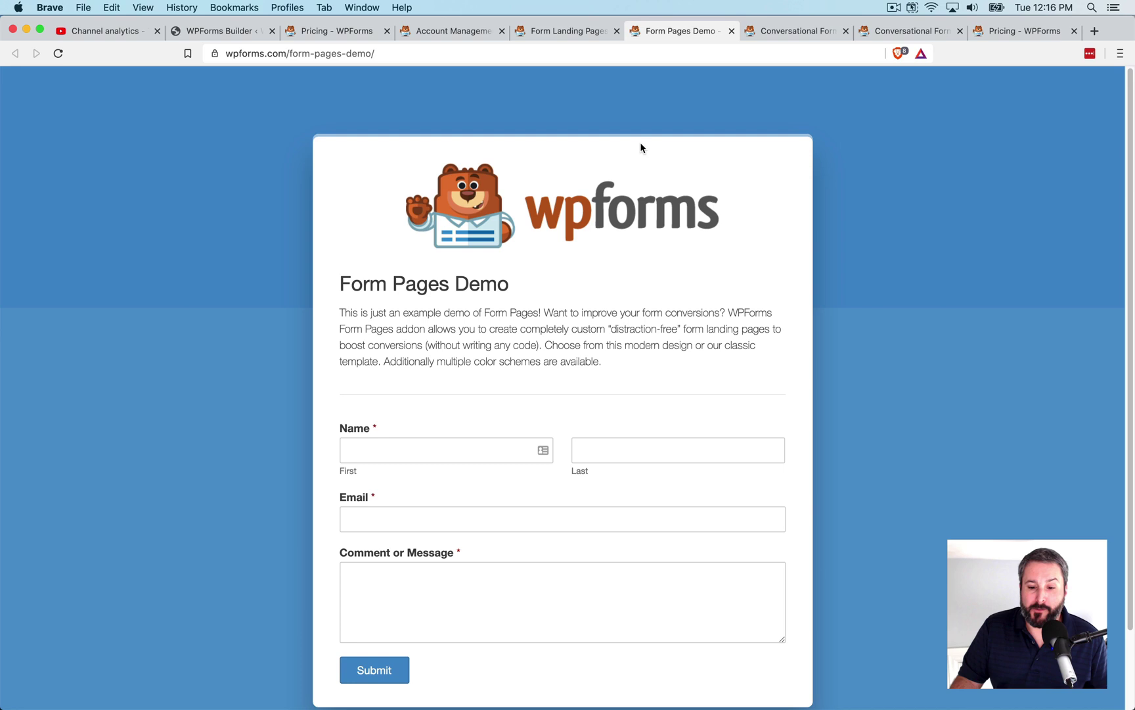
pyautogui.scroll(-1, 639, 150)
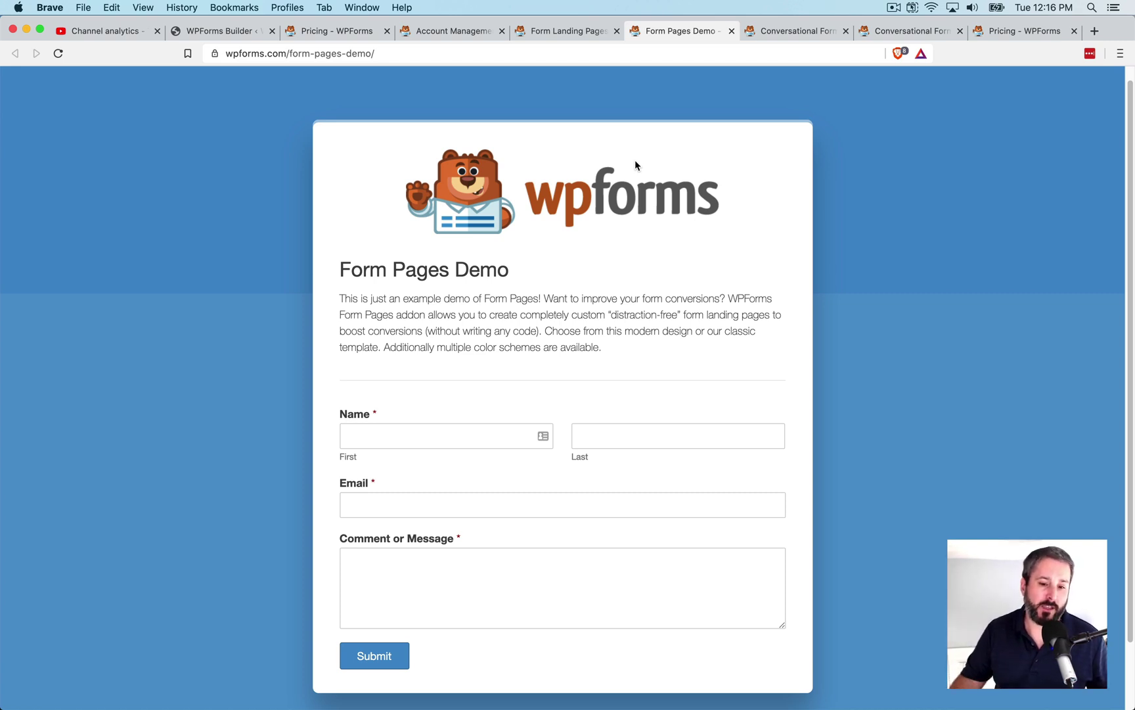
pyautogui.click(205, 36)
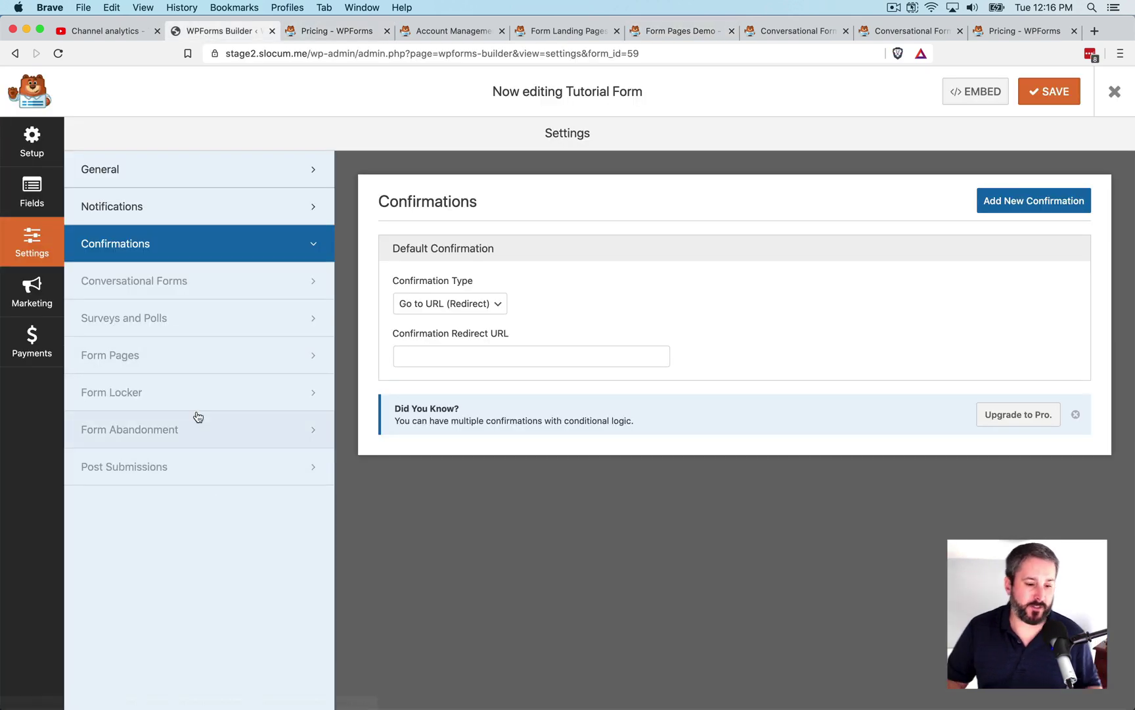
# Step: Save the form while switching to Marketing, compare plans on the pricing page, then return to the integrations
pyautogui.click(30, 294)
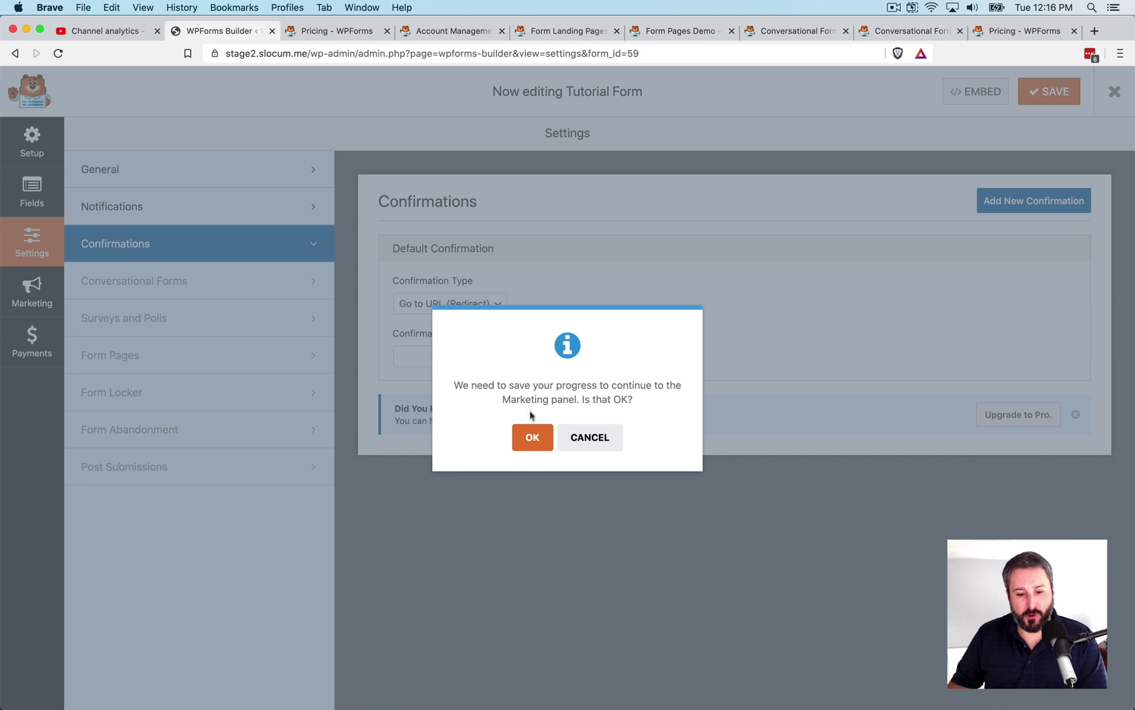
pyautogui.click(533, 437)
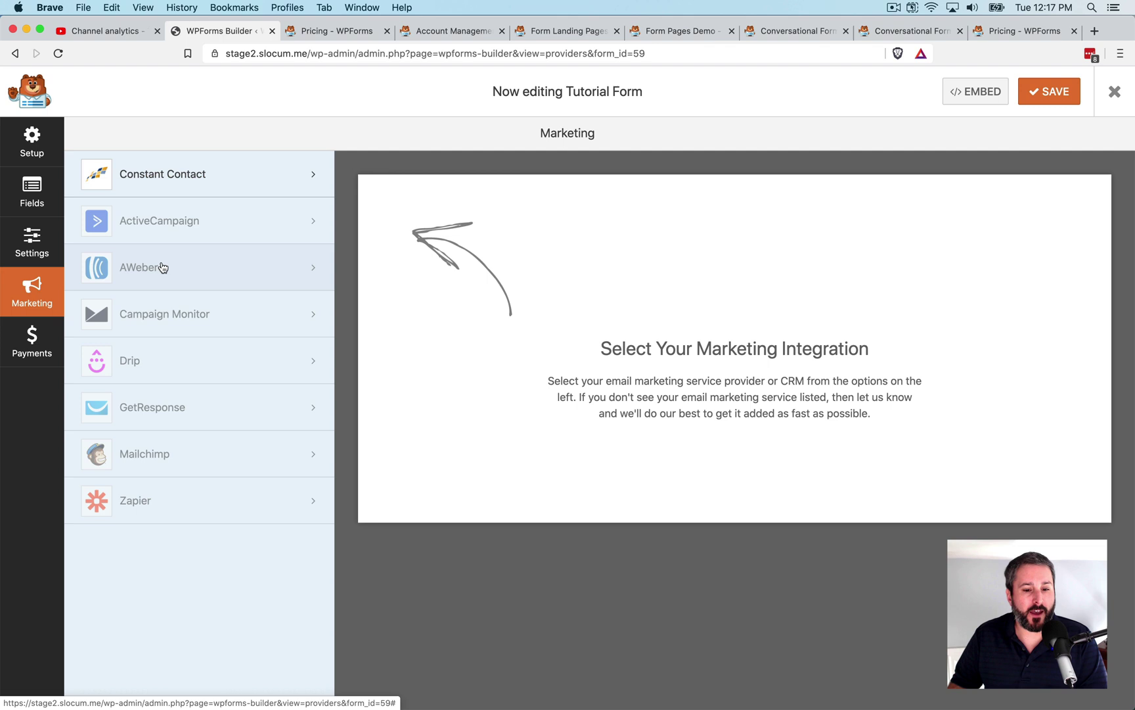
pyautogui.click(331, 33)
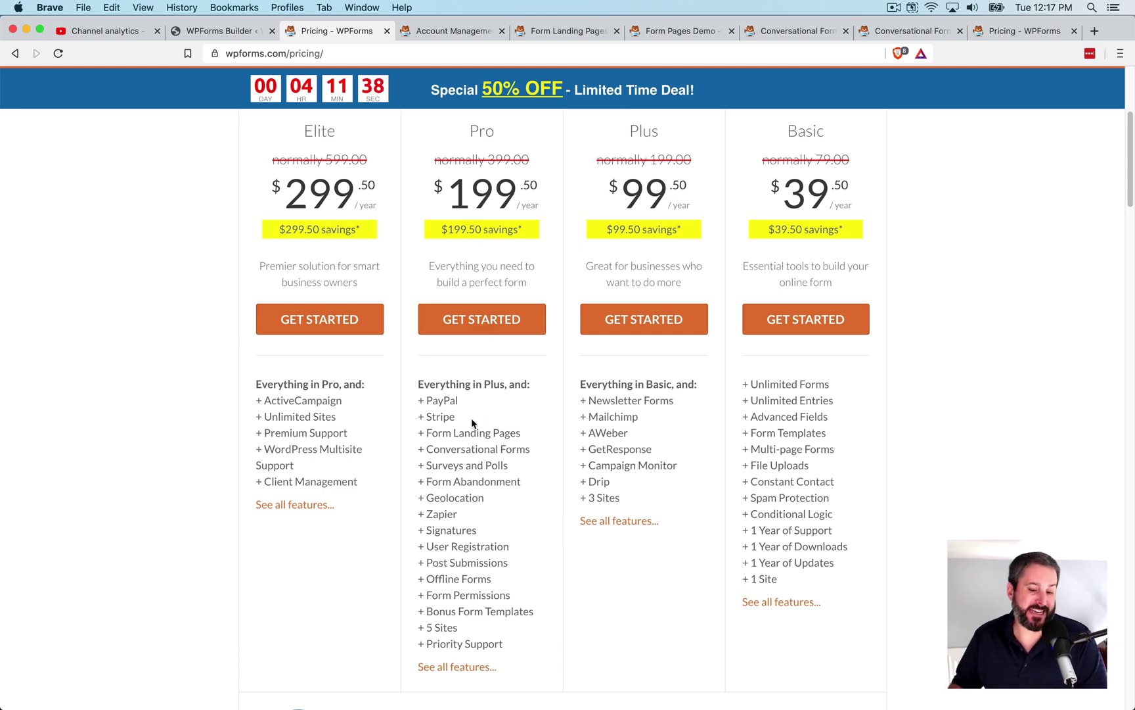
pyautogui.click(198, 33)
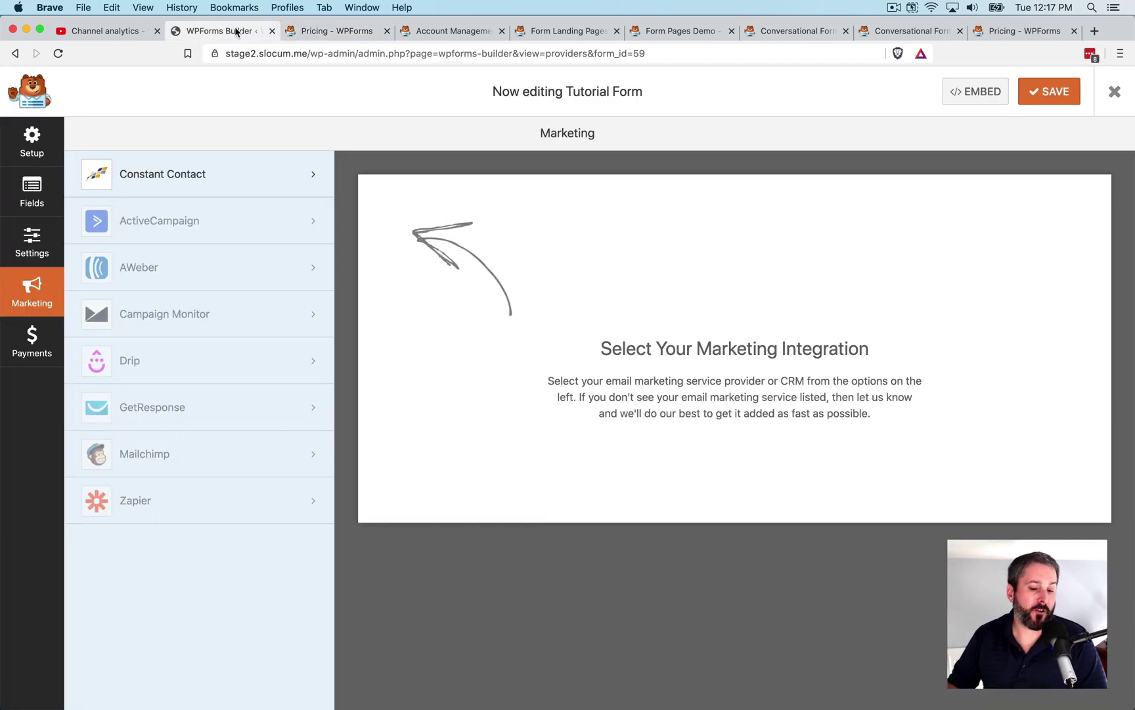
# Step: Check the Pro-only integrations in the Payments panel, then close the builder
pyautogui.click(40, 345)
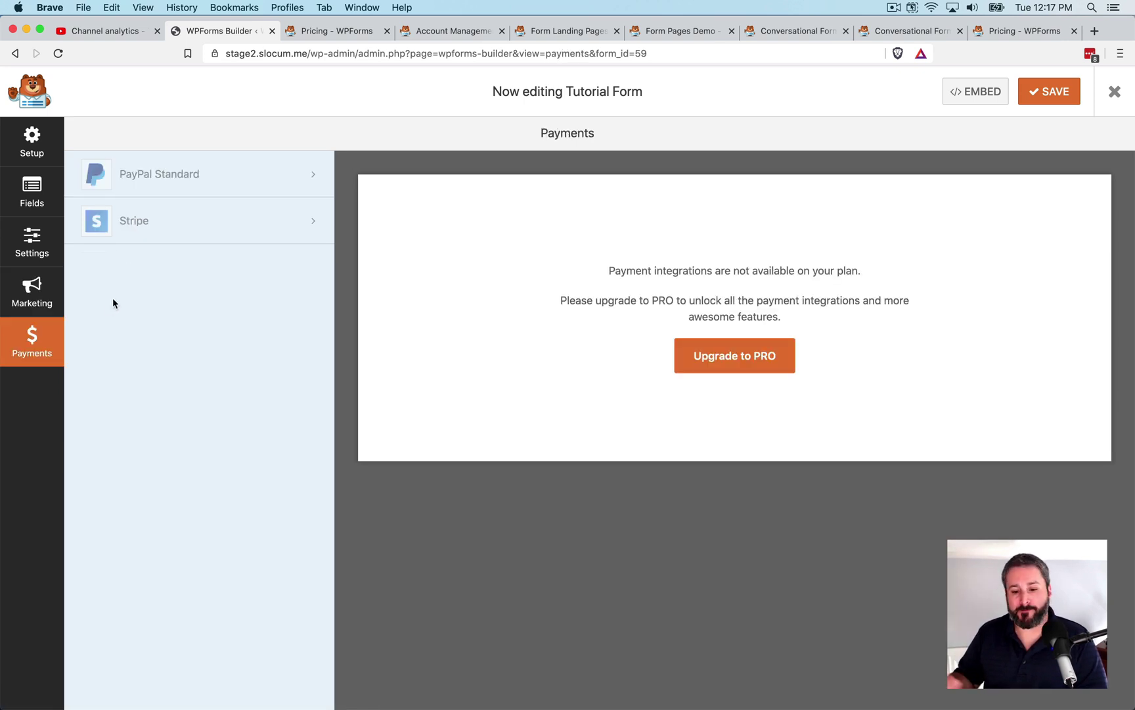
pyautogui.click(1121, 94)
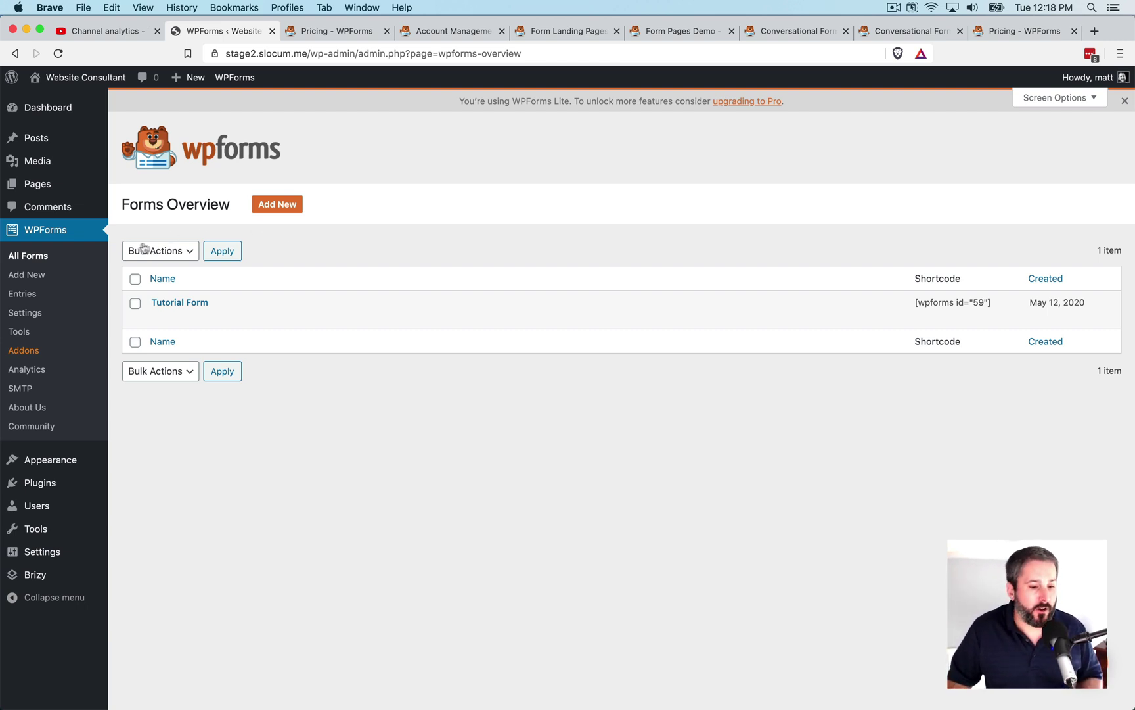
# Step: Open WPForms > Entries and scroll through the Lite upgrade notice
pyautogui.click(70, 297)
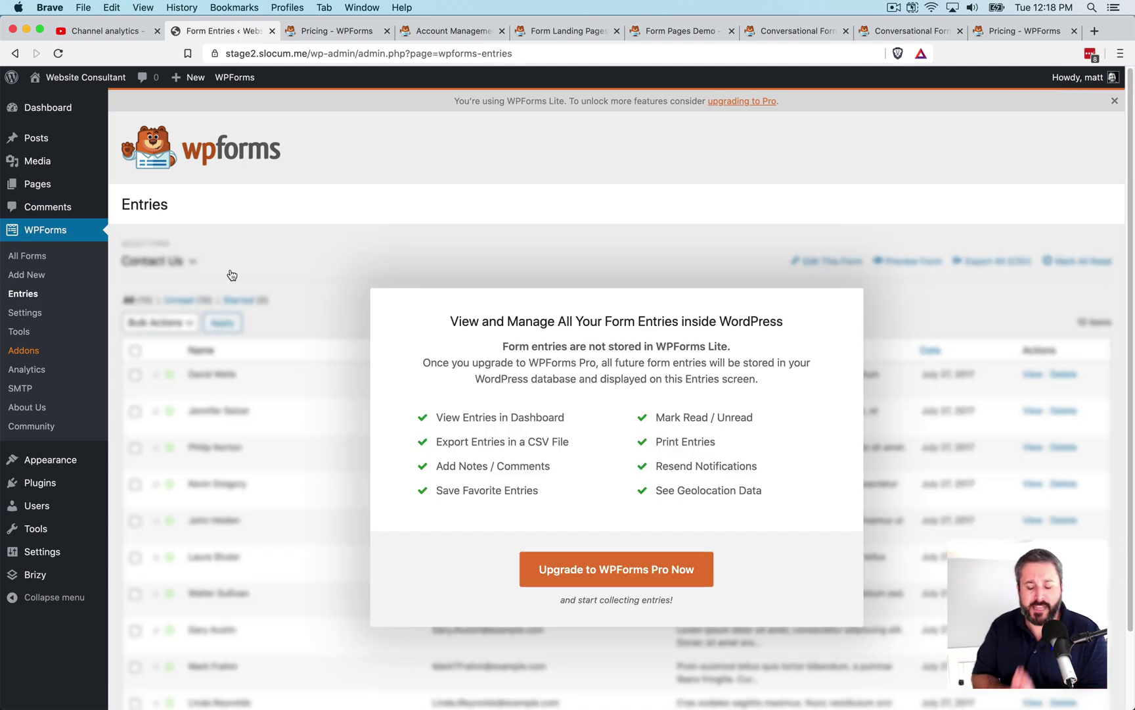
pyautogui.scroll(-3, 312, 395)
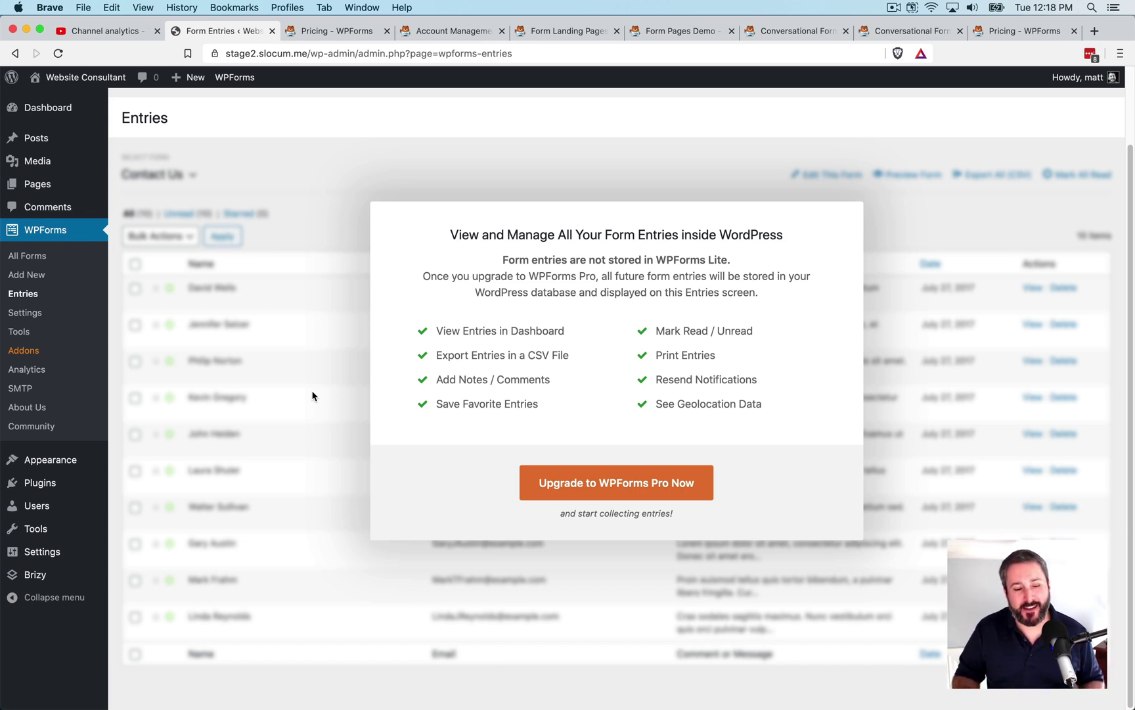
# Step: Go to WPForms Settings and view the Integrations tab
pyautogui.click(36, 318)
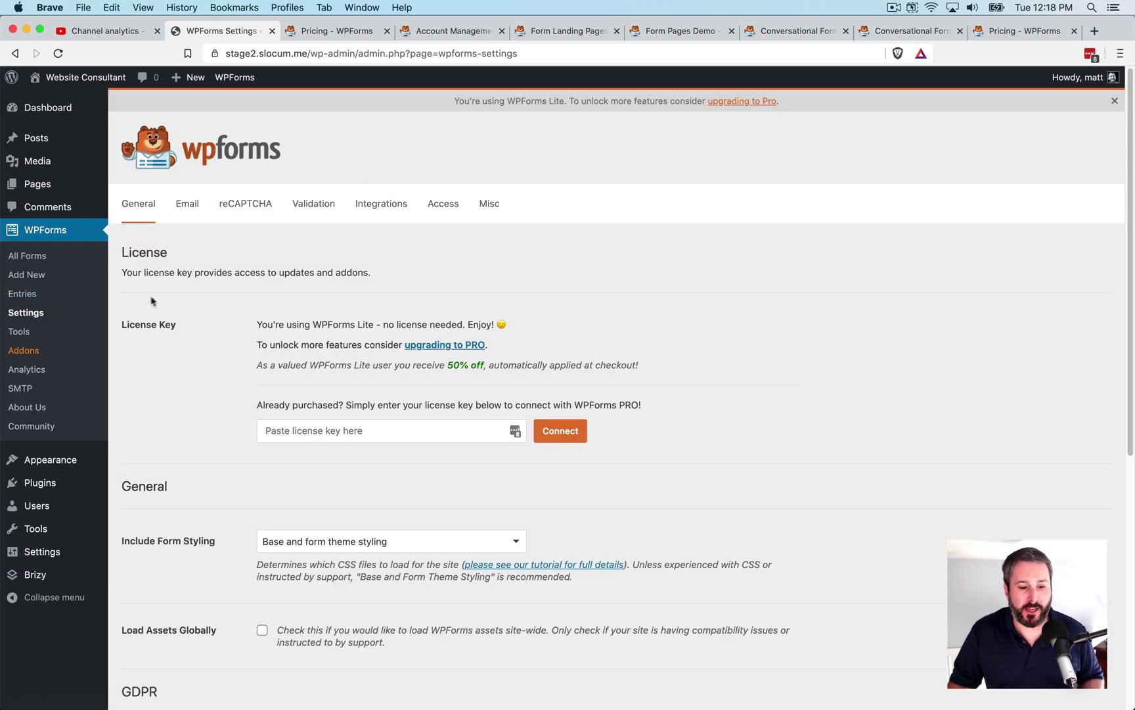
pyautogui.click(383, 204)
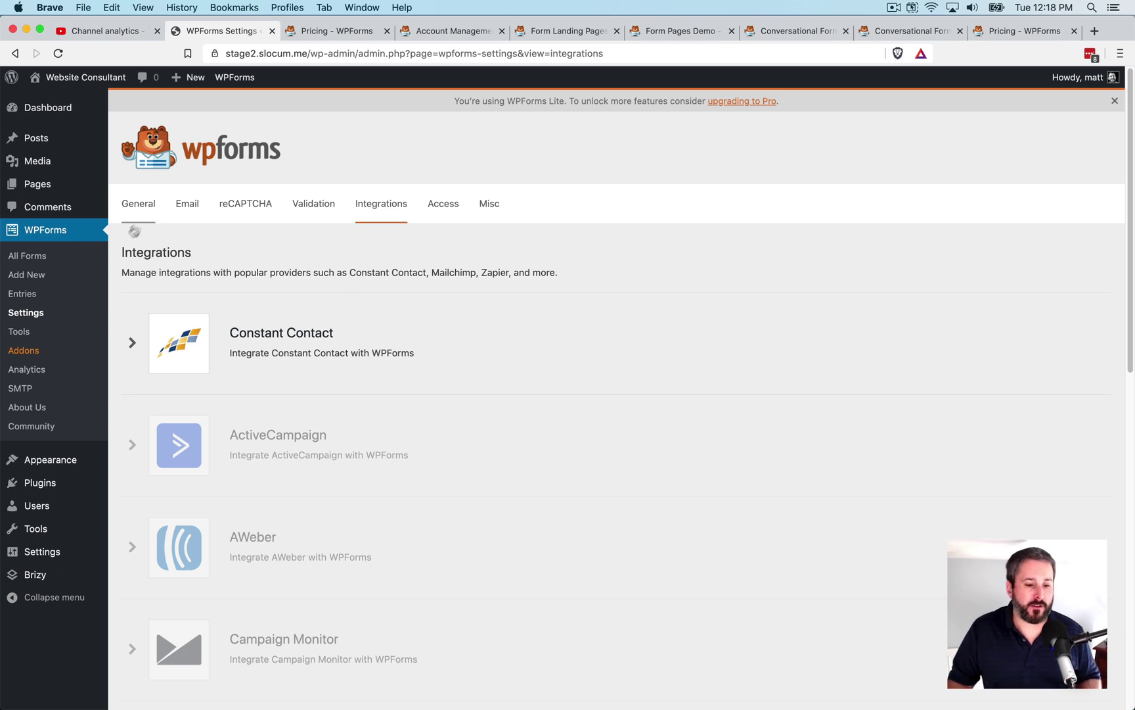
# Step: Open WPForms > SMTP and scroll over the WP Mail SMTP promotion
pyautogui.click(38, 389)
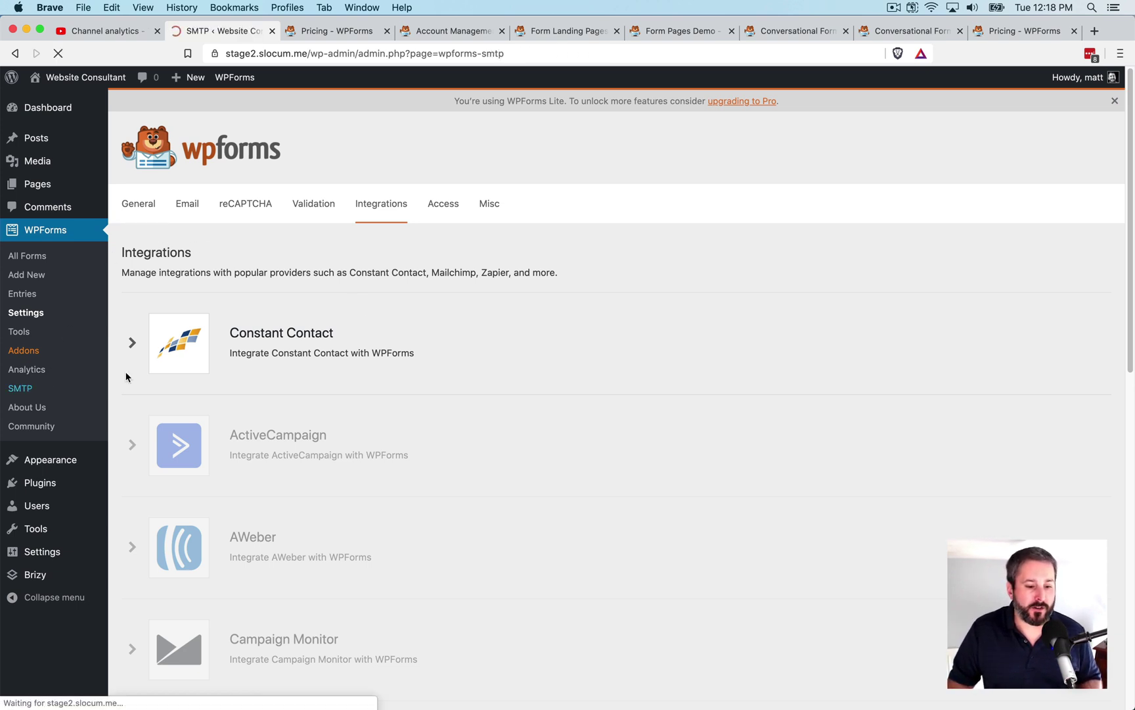
pyautogui.scroll(-1, 255, 308)
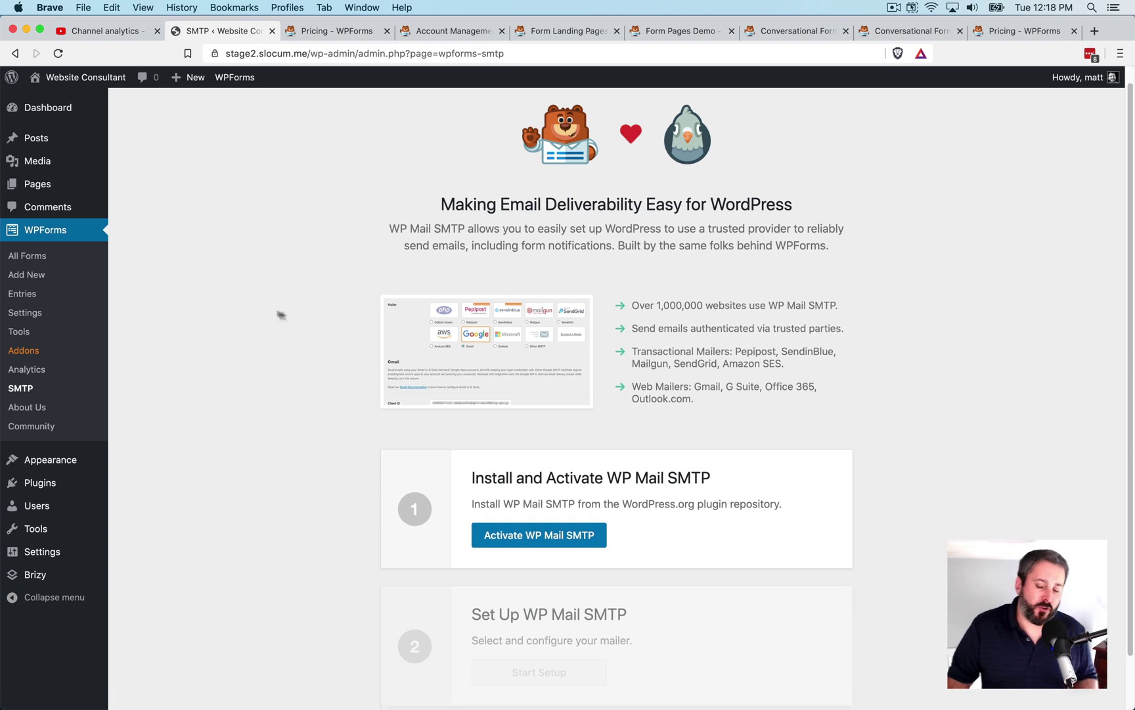
pyautogui.scroll(1, 272, 314)
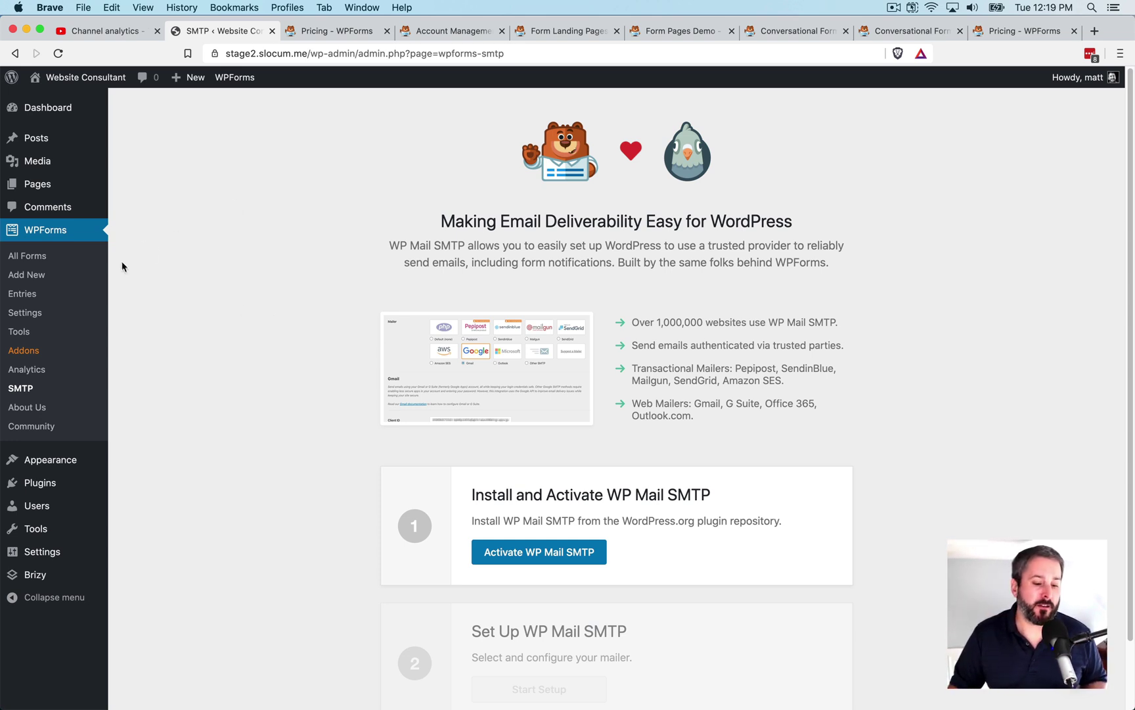
# Step: View the MonsterInsights Analytics page, then go back to the All Forms list
pyautogui.click(41, 371)
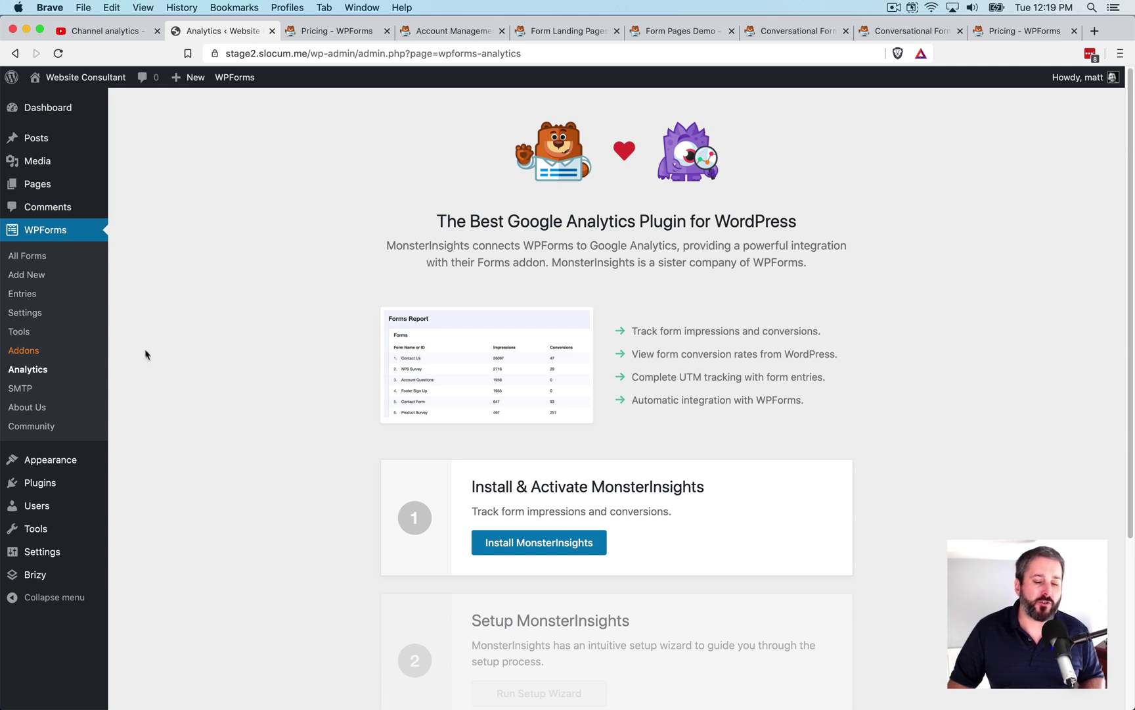
pyautogui.click(27, 256)
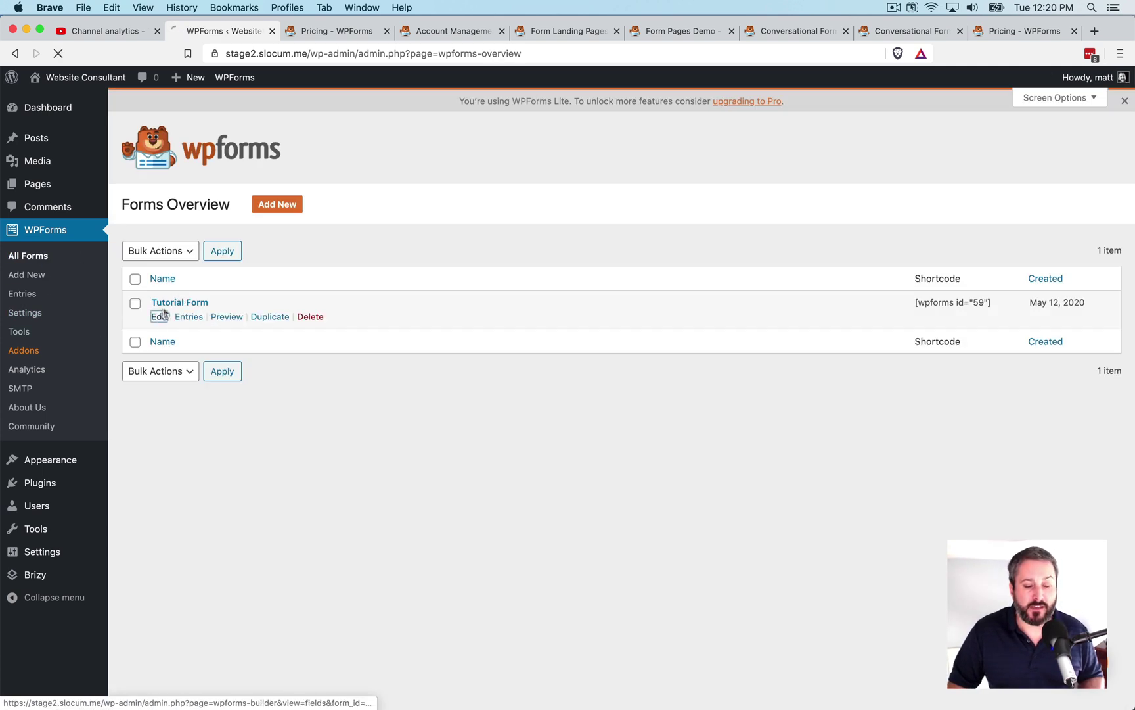
# Step: Edit Tutorial Form in the builder, then switch to the WPForms pricing page comparing plans
pyautogui.click(160, 316)
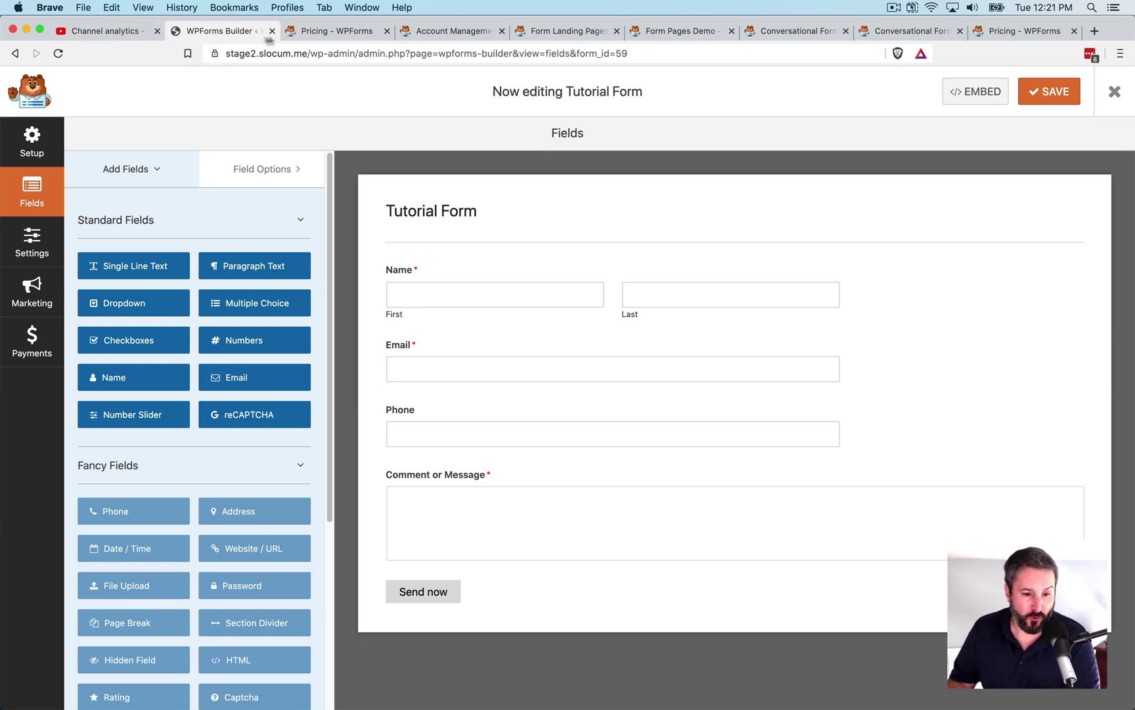
pyautogui.click(319, 31)
pyautogui.scroll(4, 464, 176)
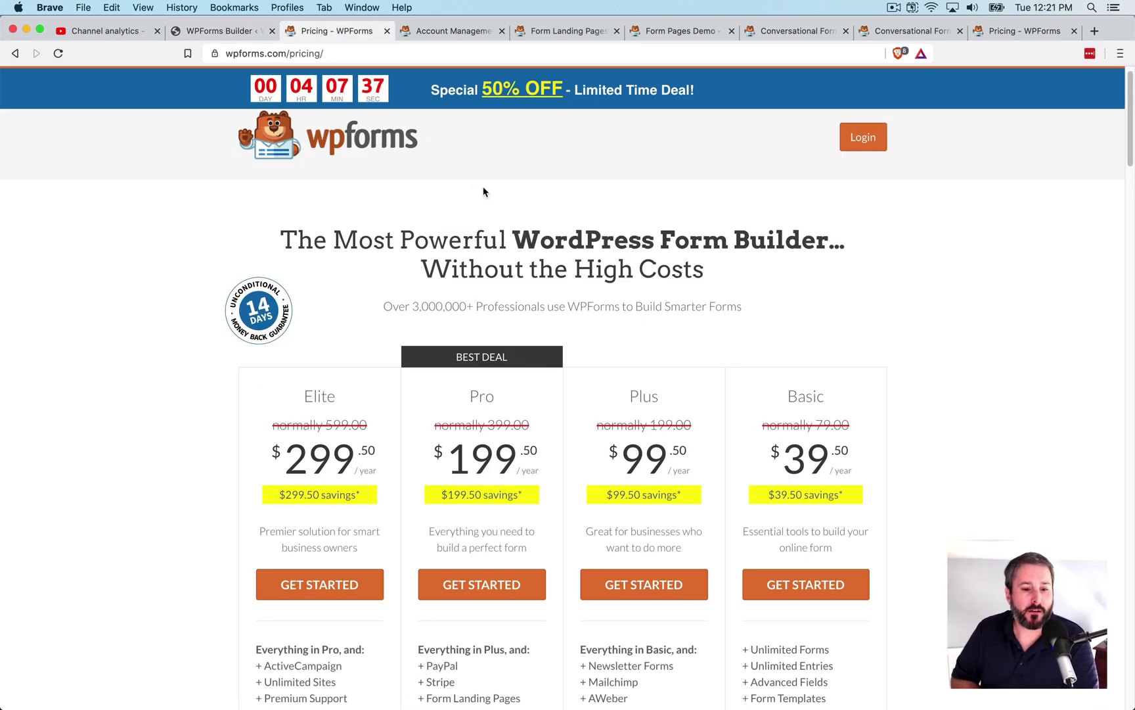
# Step: Go back to the Tutorial Form builder showing the Name, Email, Phone and Comment or Message fields
pyautogui.click(245, 33)
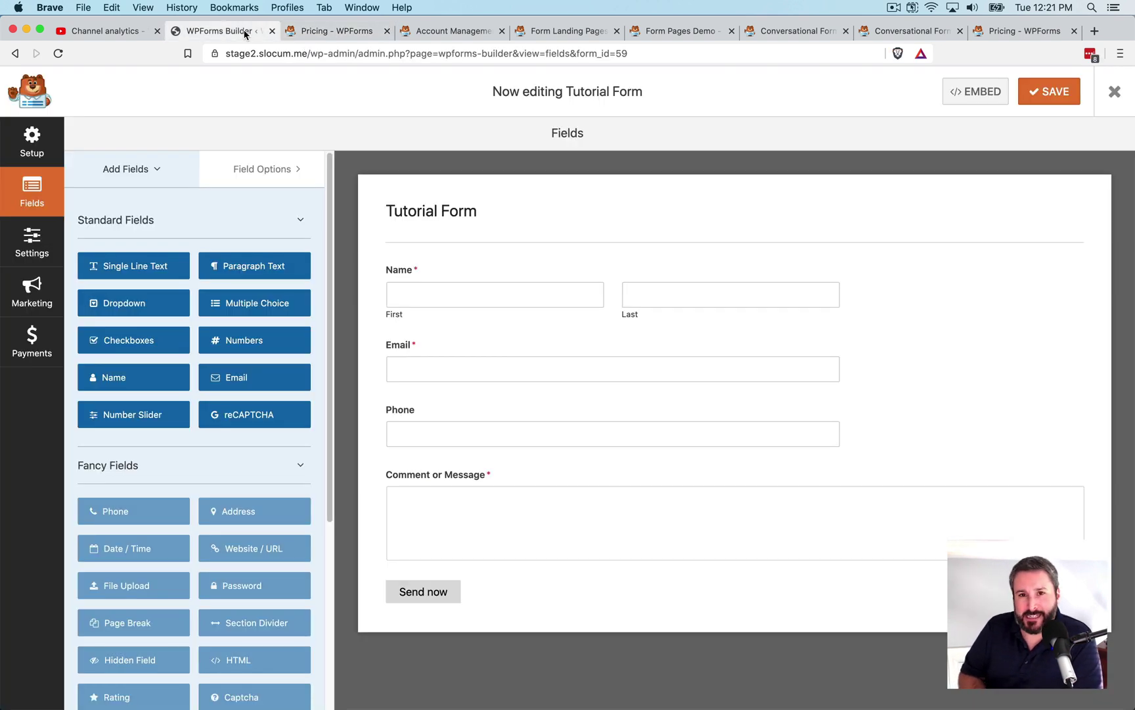